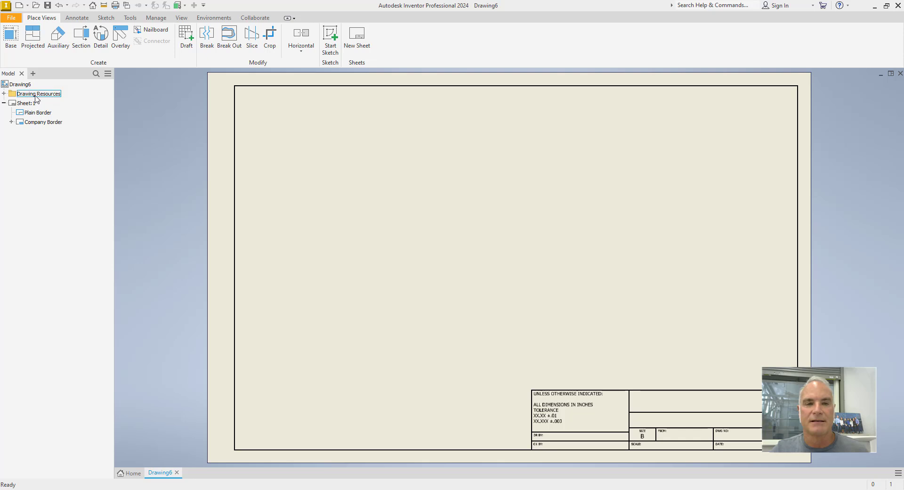
Expand Drawing Resources to reveal the drawing's Sheet Formats folder
click(4, 93)
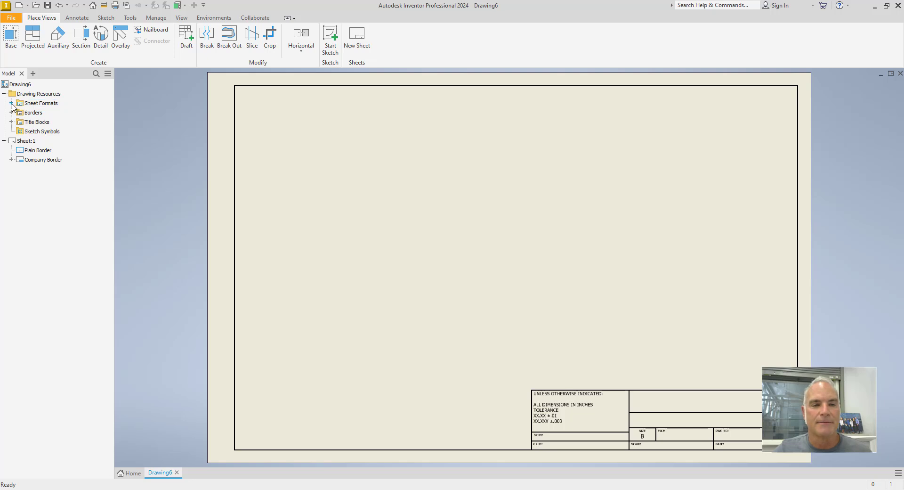
click(11, 103)
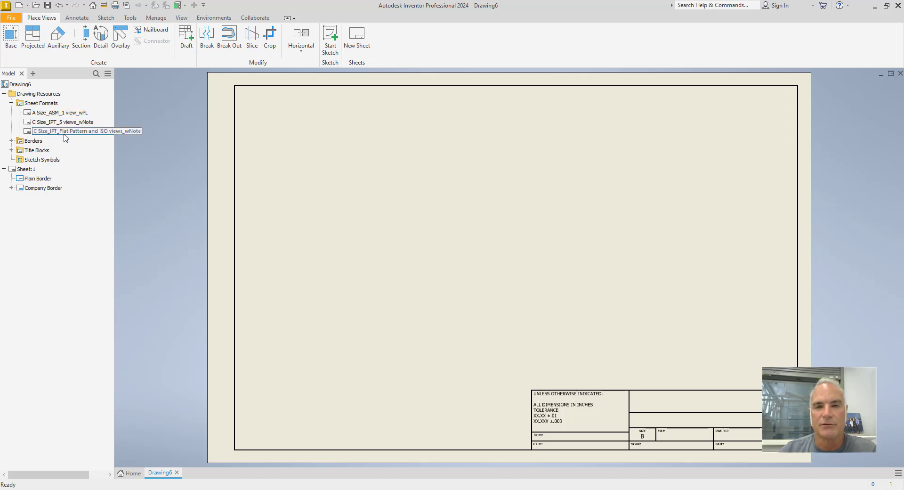
Start a sheet from A Size_ASM_1 view_wPL using the Crankcase part as its component
double_click(53, 114)
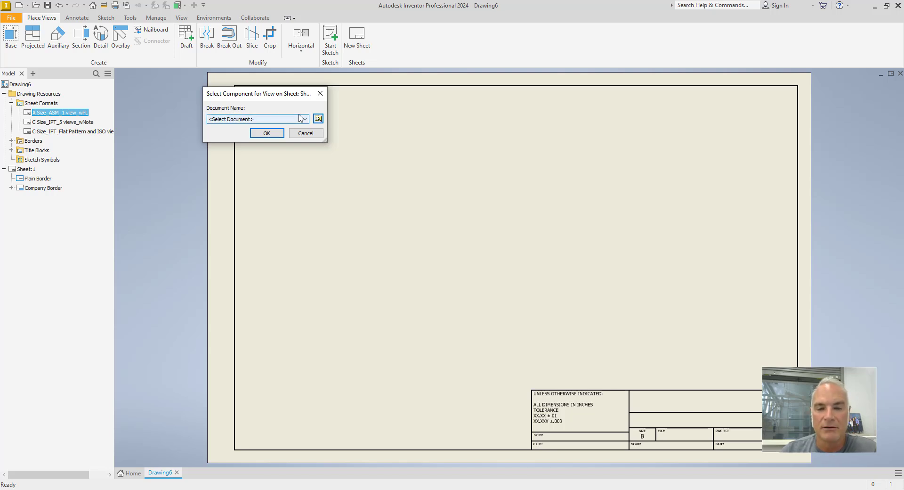
click(318, 118)
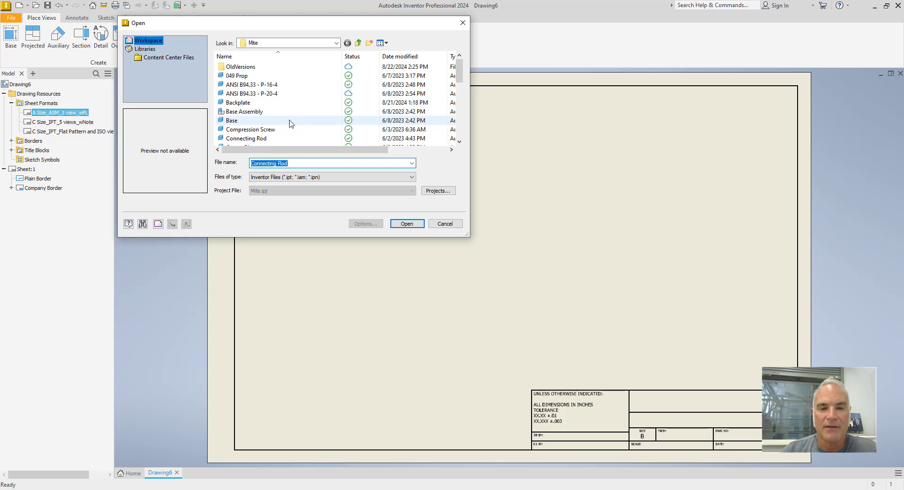
scroll(259, 123, down, 1)
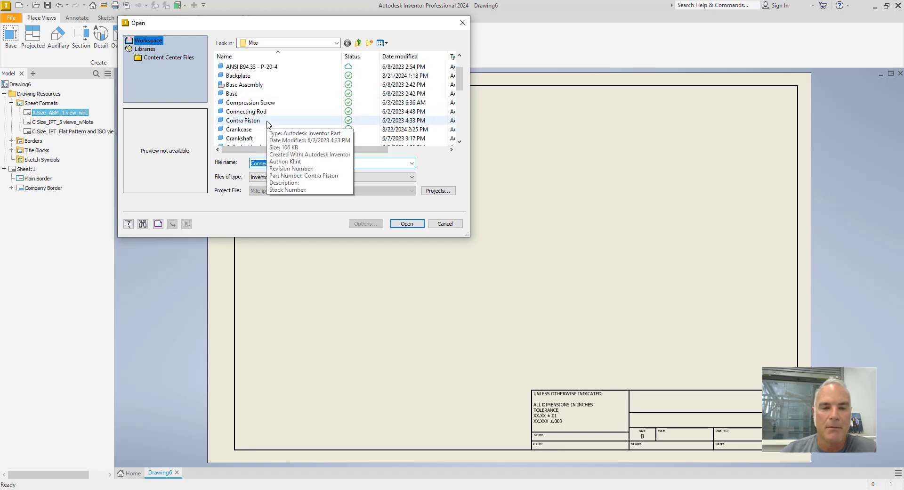
click(248, 133)
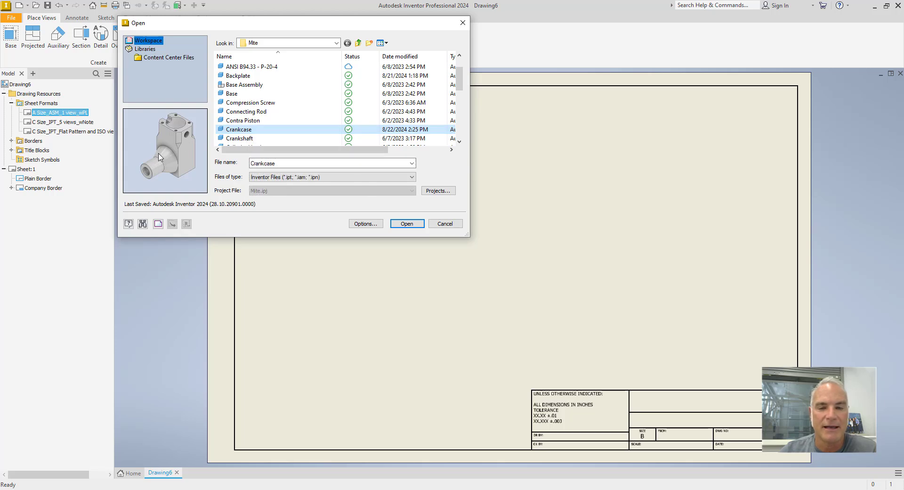
click(401, 225)
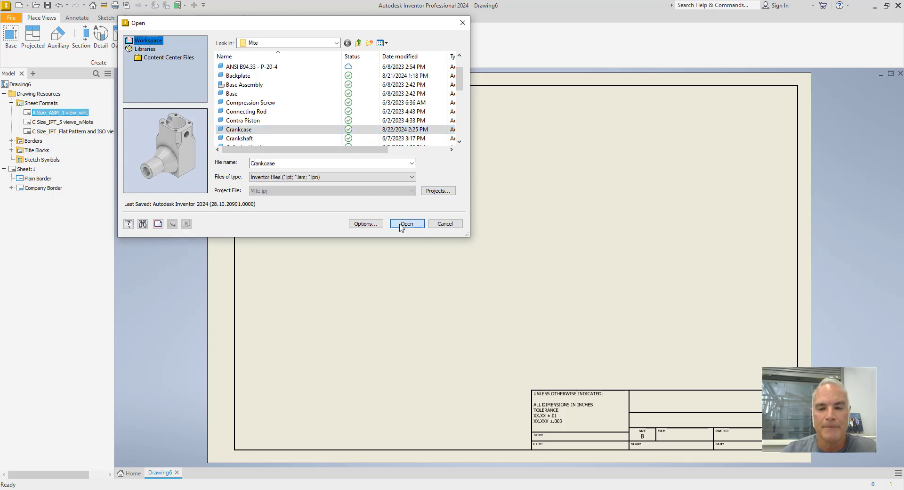
click(266, 133)
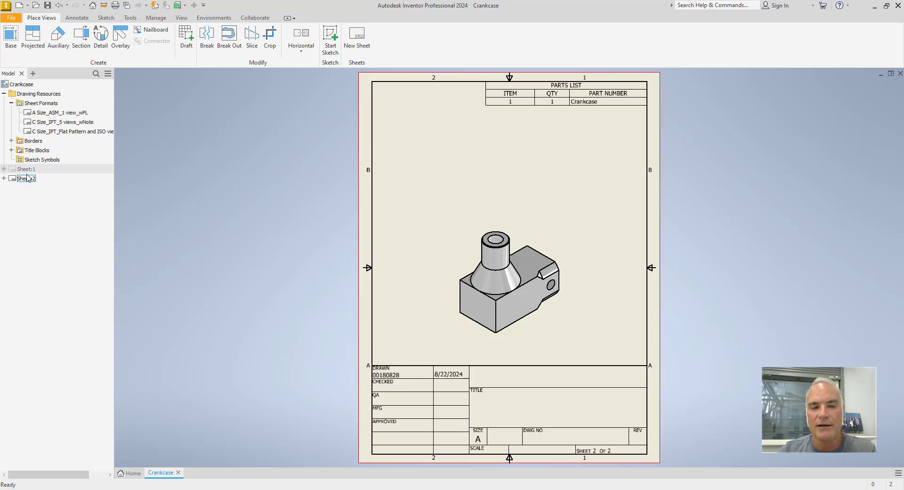
click(27, 170)
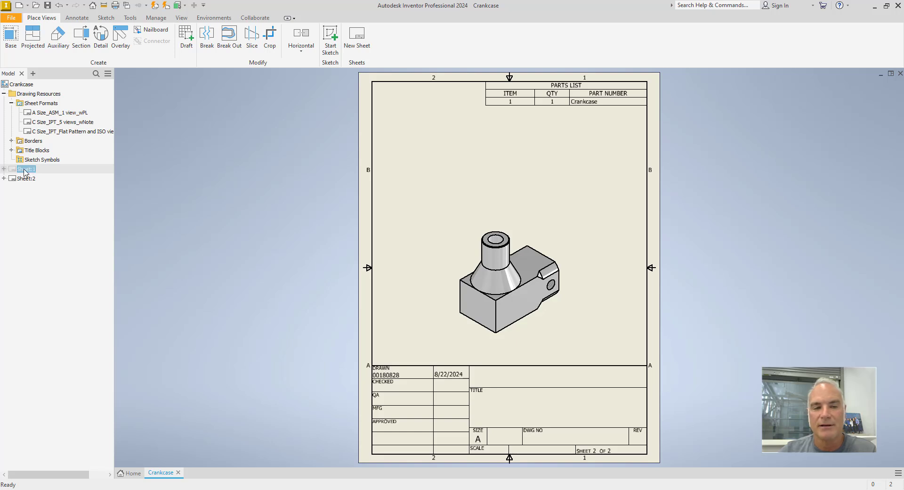
double_click(15, 172)
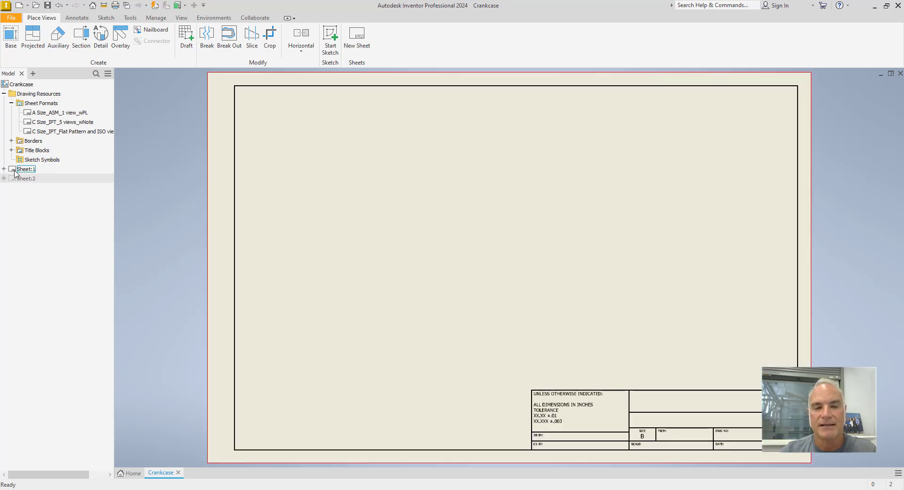
double_click(15, 180)
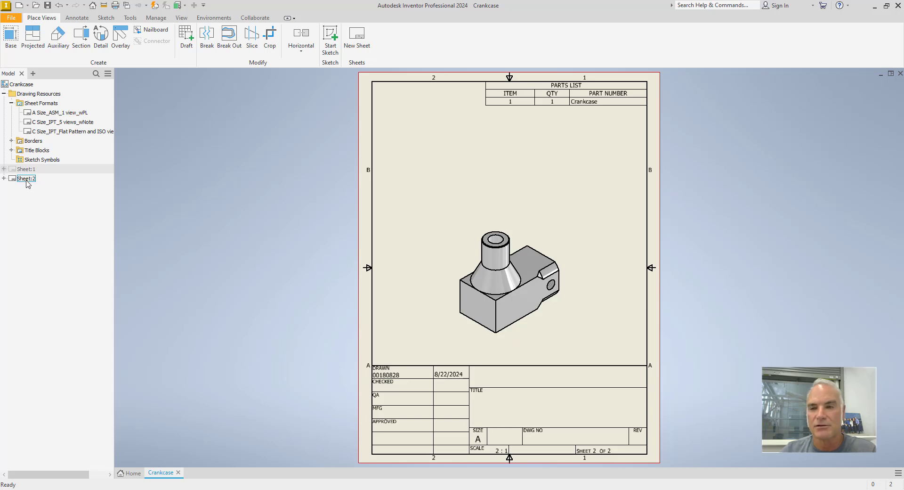
double_click(24, 179)
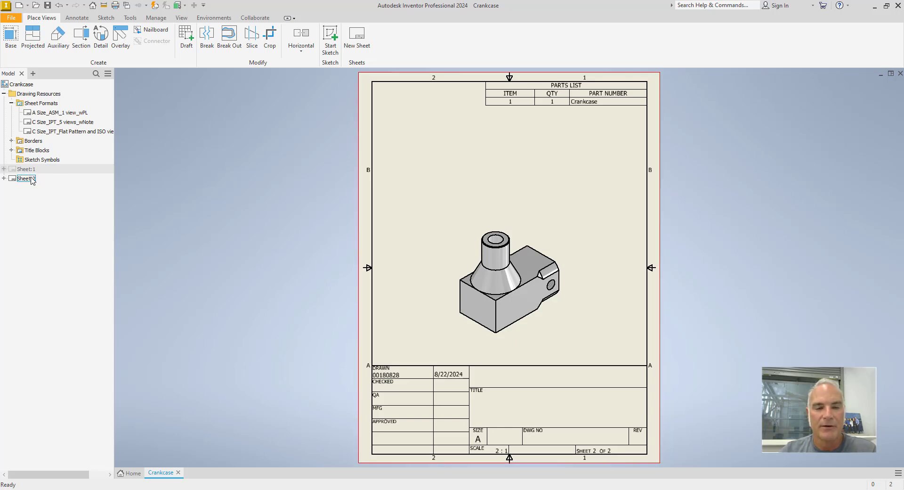
click(21, 170)
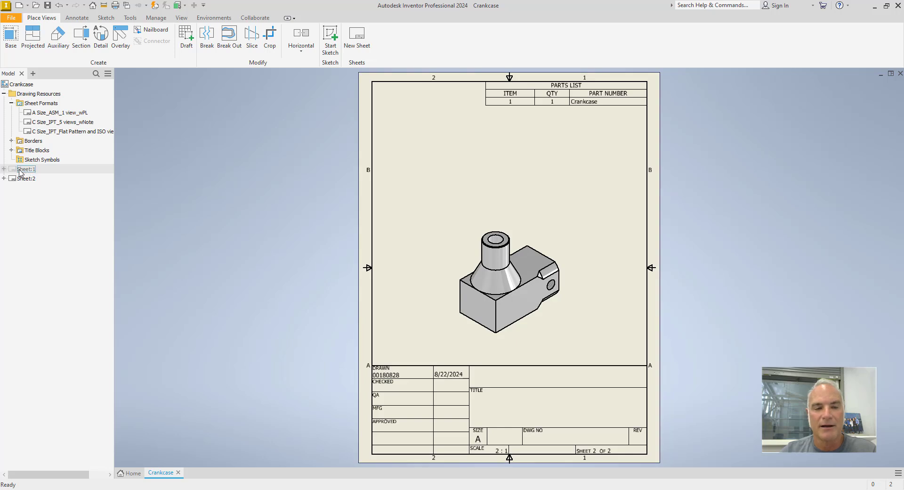
Delete the blank Sheet:1 so the crankcase sheet reads SHEET 1 OF 1
right_click(21, 173)
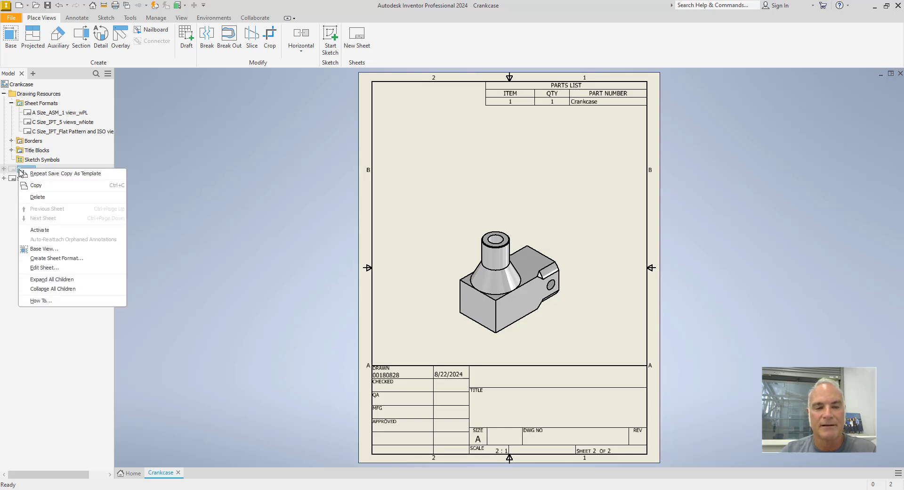
click(38, 199)
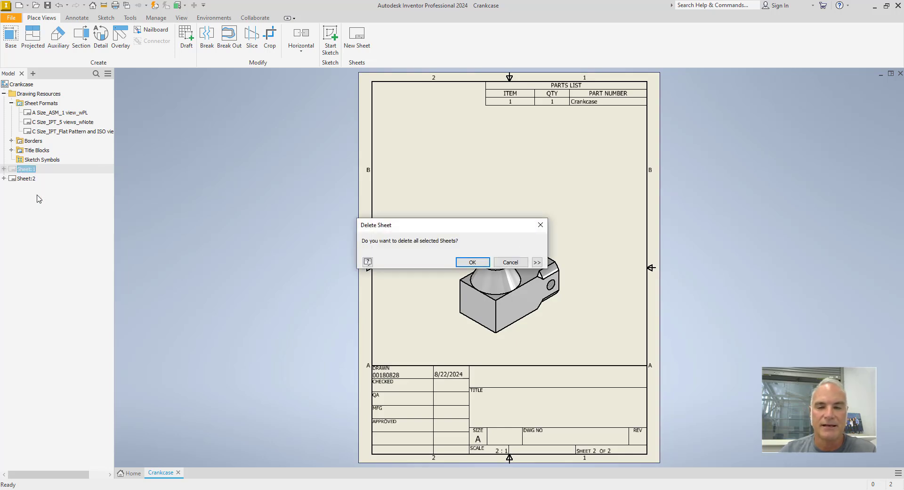
click(472, 262)
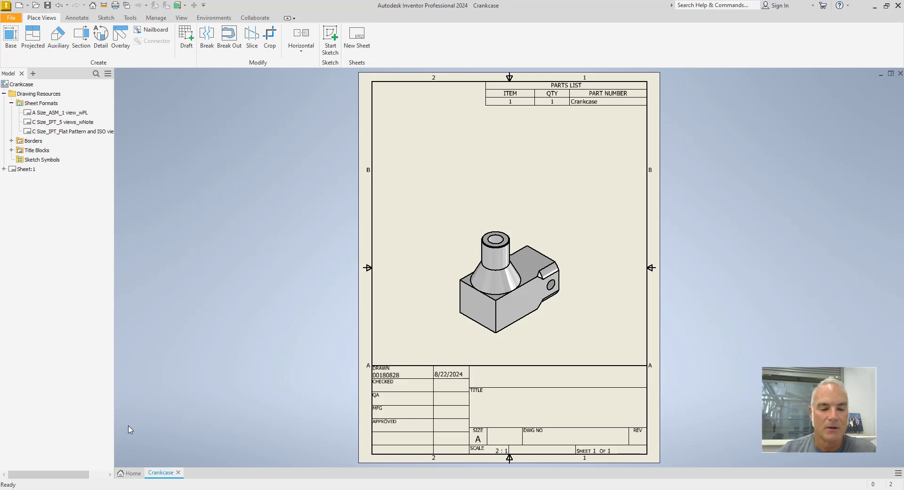
Create Drawing7 from the Mechanical Border.idw template with a blank B-size sheet
click(131, 473)
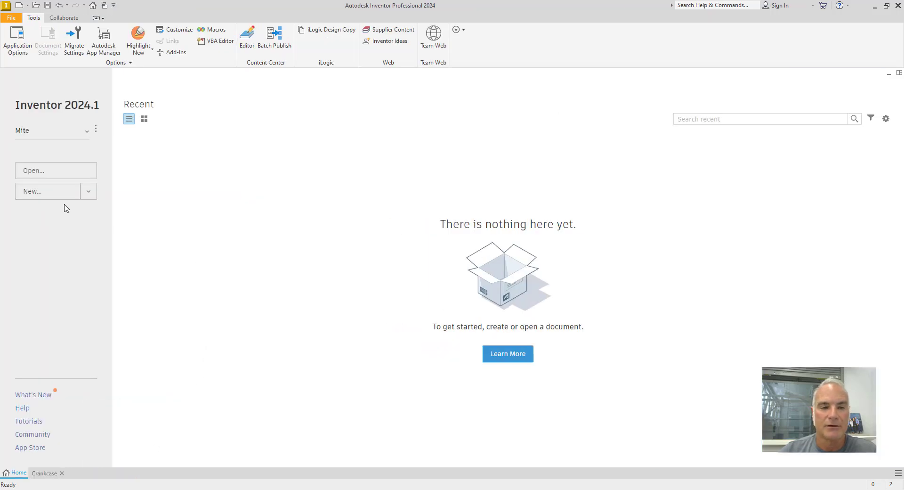
click(44, 195)
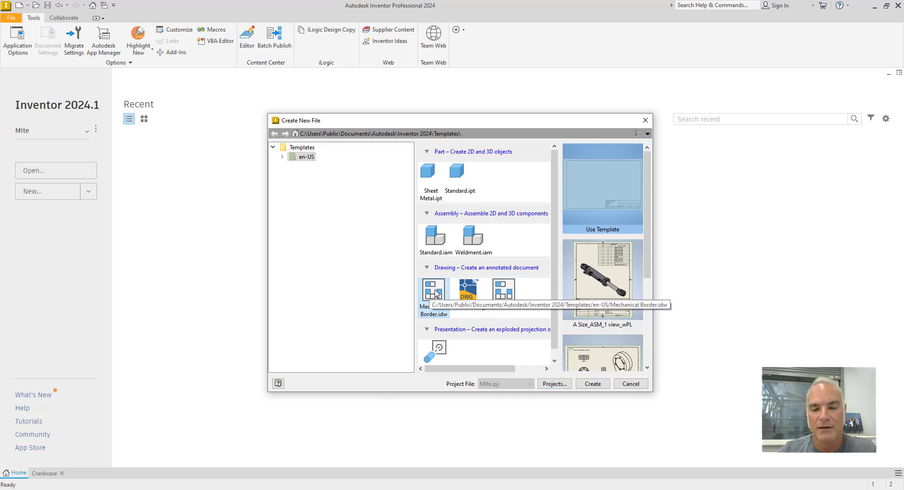
click(608, 386)
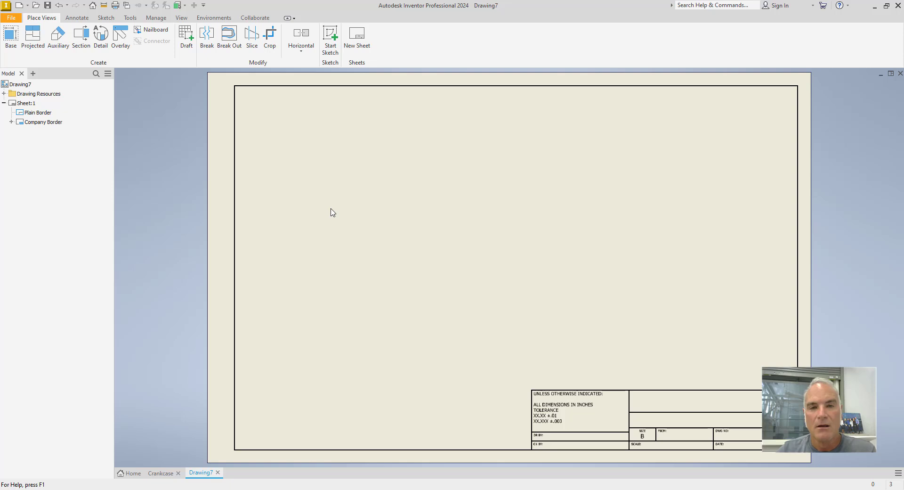
Delete the A Size_ASM_1 view_wPL, C Size_IPT_5 views_wNote and C Size flat pattern sheet formats
click(4, 94)
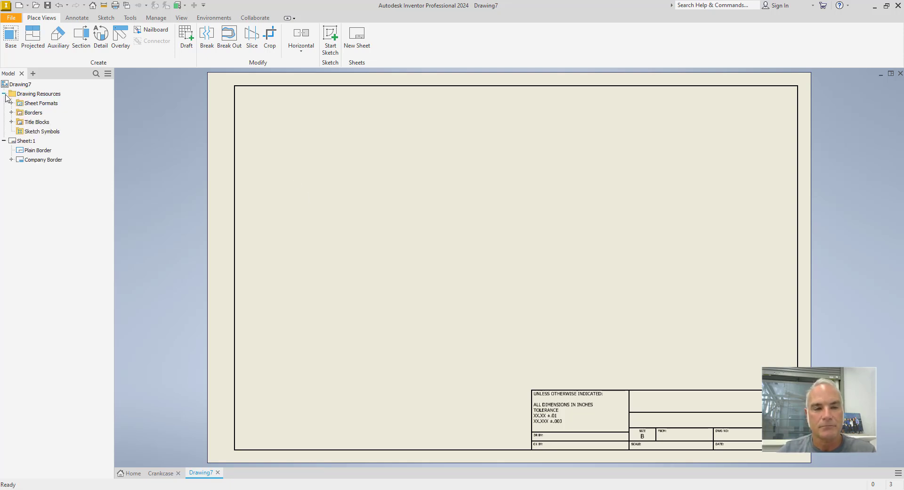
click(11, 103)
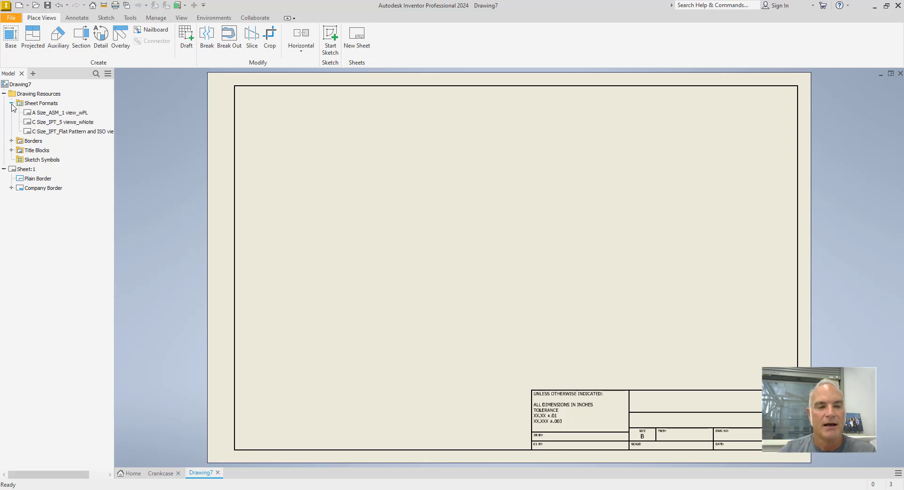
click(52, 114)
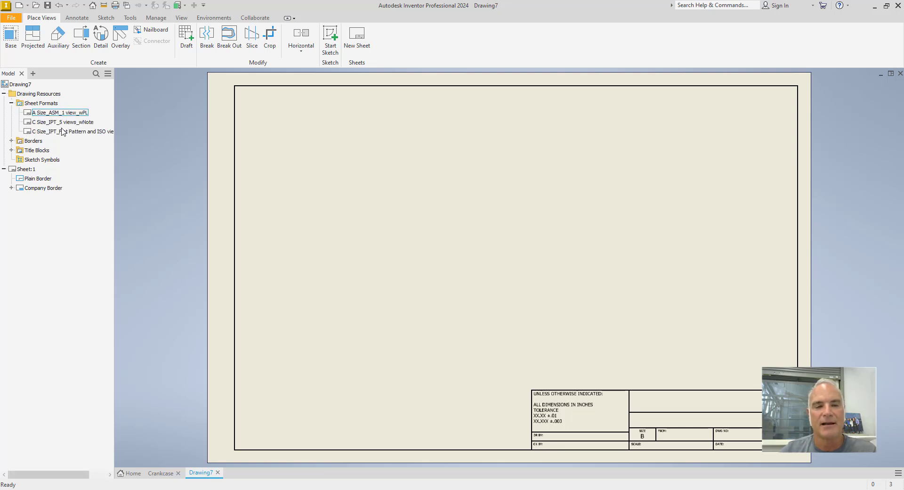
right_click(62, 113)
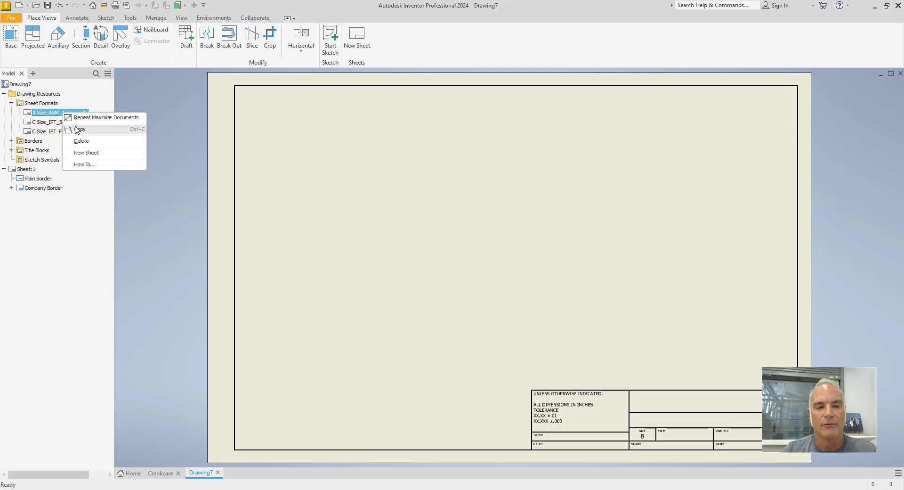
click(81, 141)
click(56, 113)
right_click(64, 114)
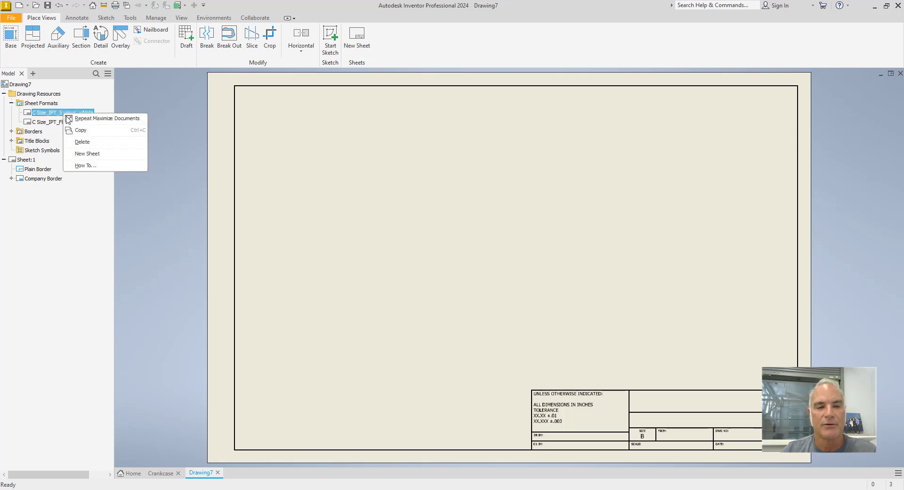
click(82, 141)
click(59, 113)
right_click(68, 113)
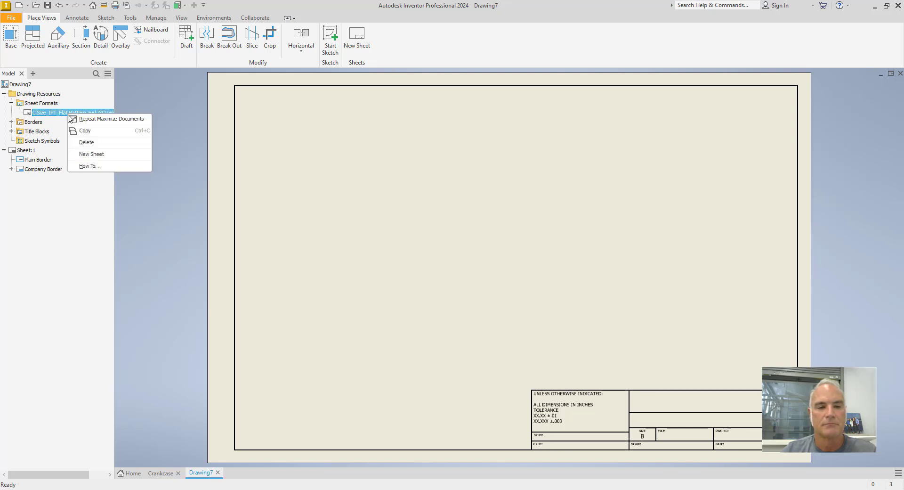
click(85, 143)
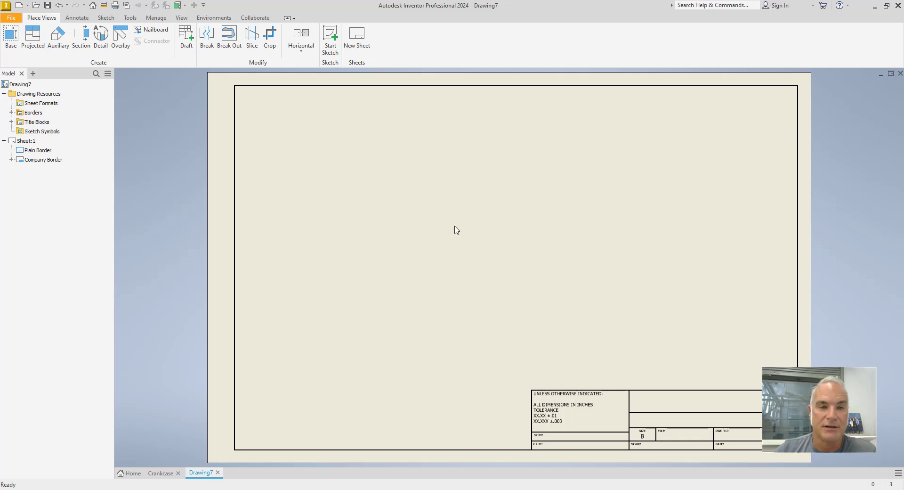
Start a base view and load the Crankcase.ipt part file into it
click(10, 37)
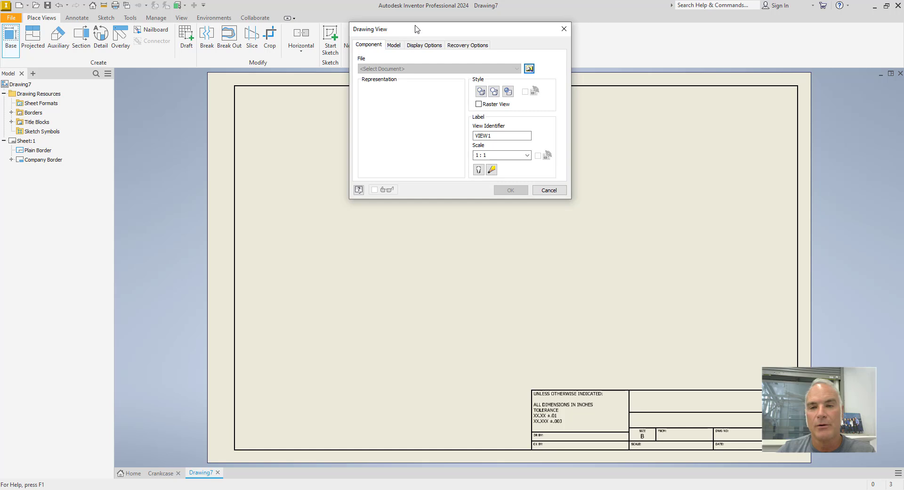
mouse_move(415, 30)
mouse_down()
mouse_move(448, 66)
mouse_move(509, 98)
mouse_up()
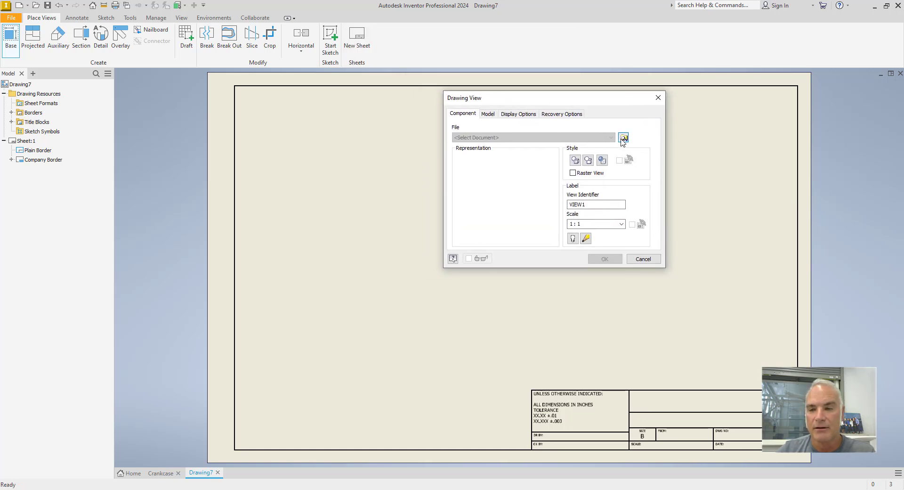
click(624, 137)
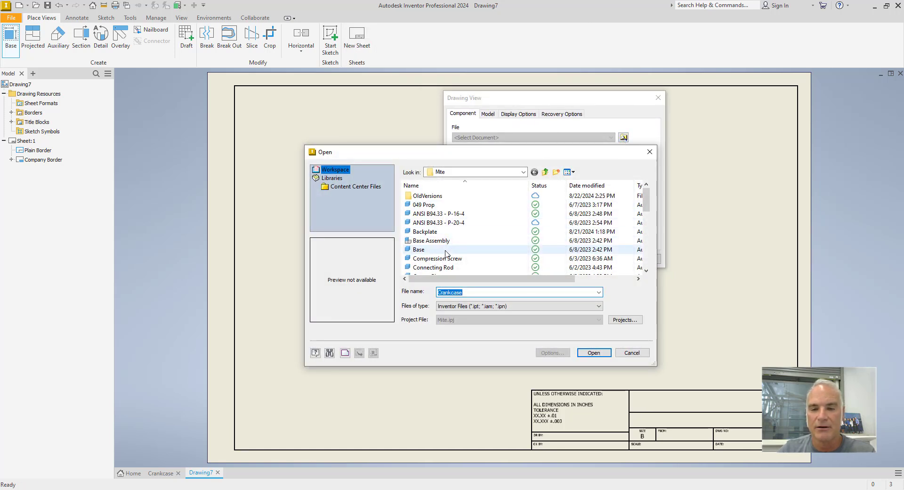
scroll(446, 253, down, 1)
click(432, 260)
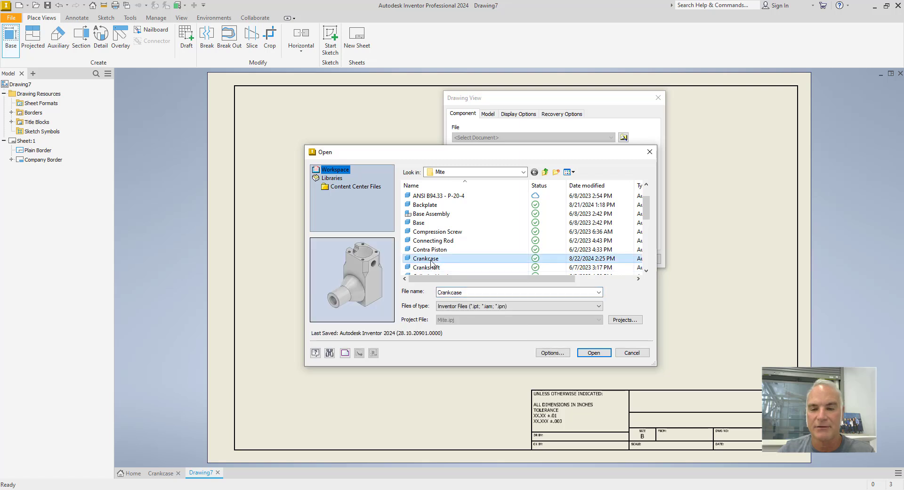
click(593, 353)
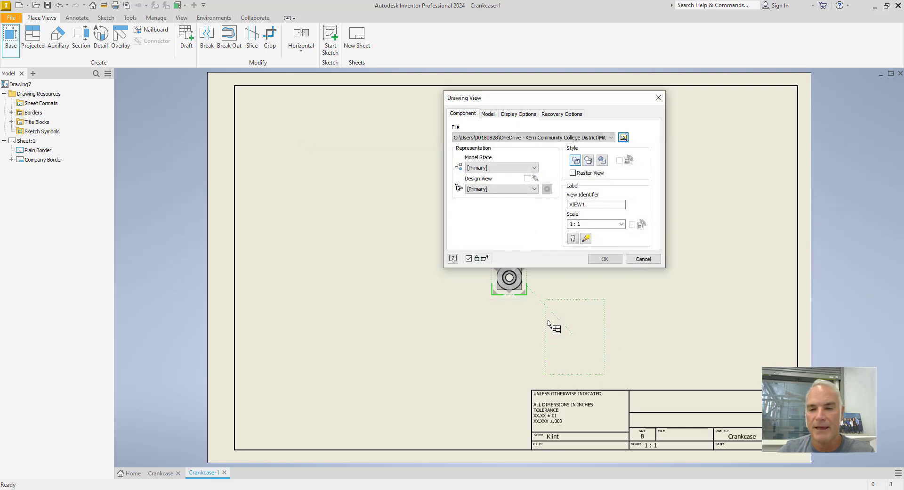
Position the Crankcase base view on the sheet's left at scale 2 : 1
click(511, 285)
drag(510, 285, 379, 292)
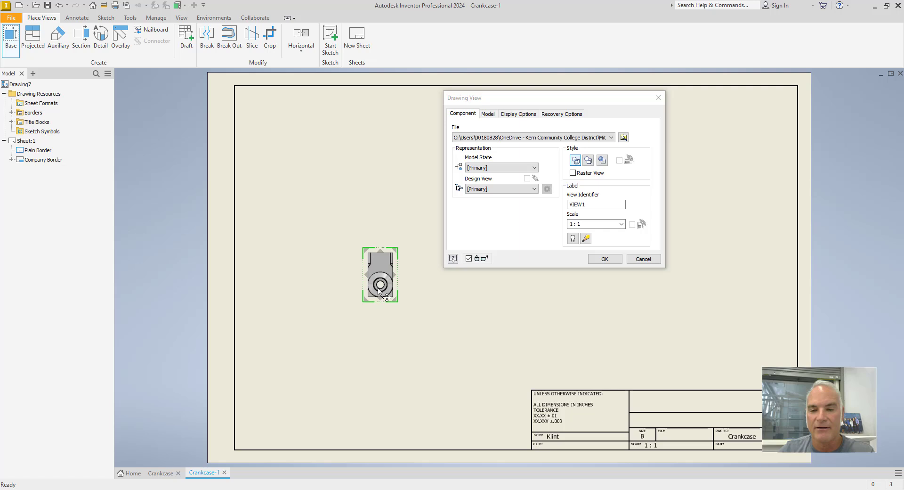
click(621, 224)
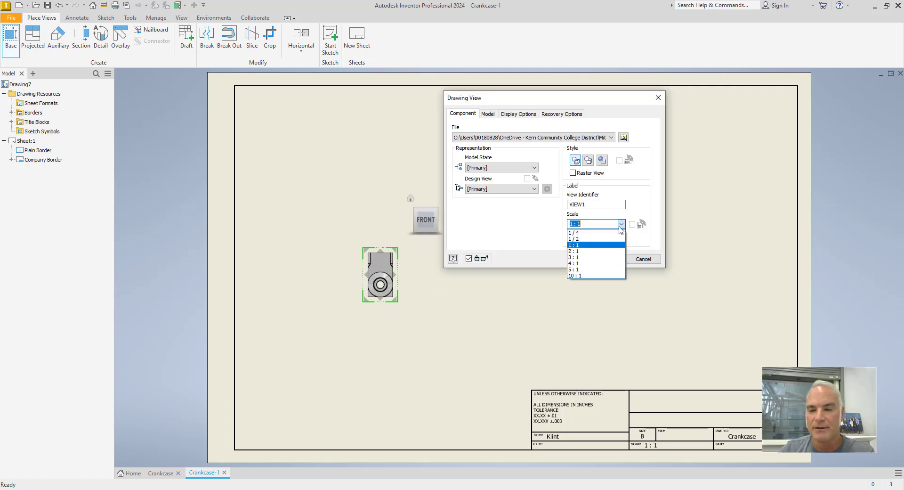
click(588, 251)
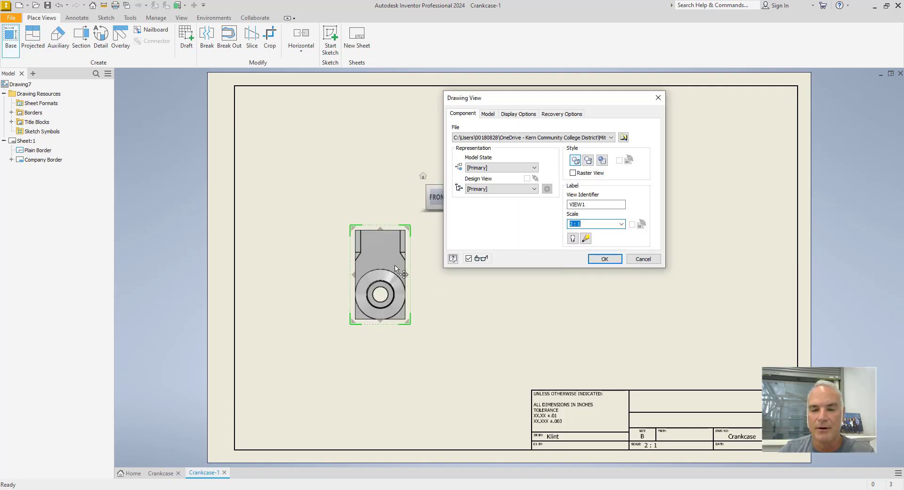
drag(396, 268, 377, 306)
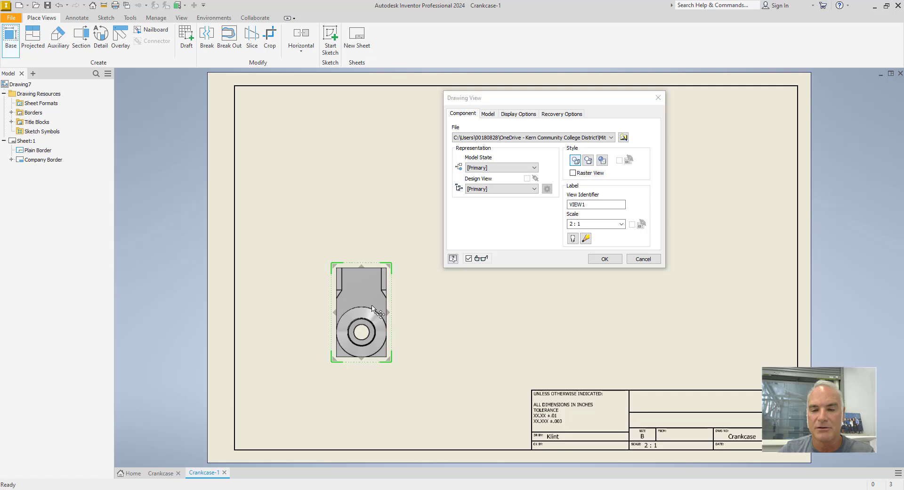
Project top, side and isometric views, then tighten the spacing between views
click(365, 162)
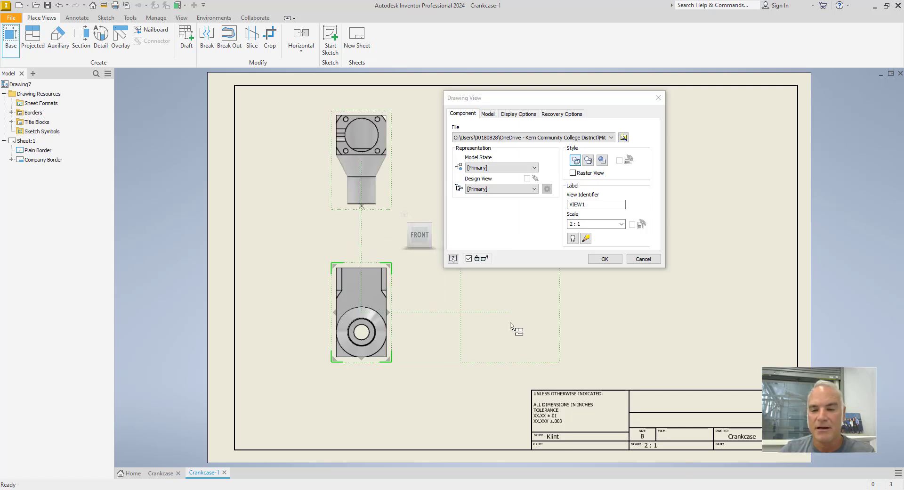
click(510, 323)
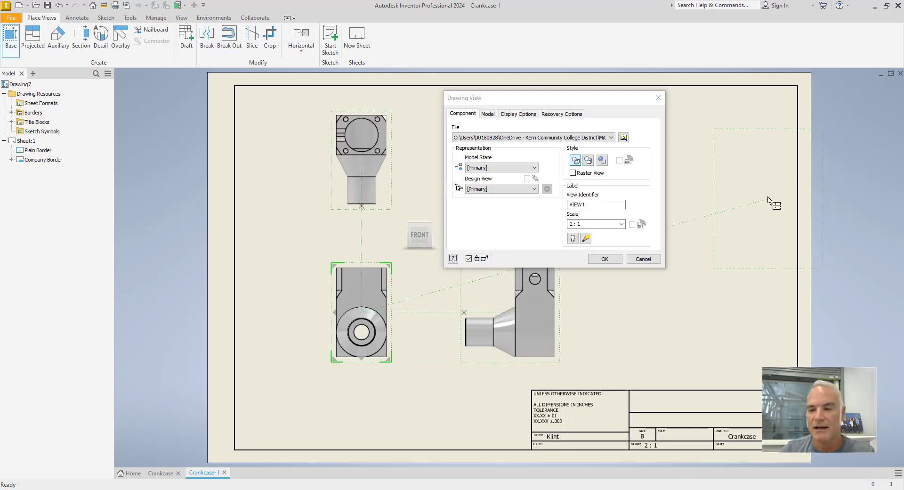
click(720, 210)
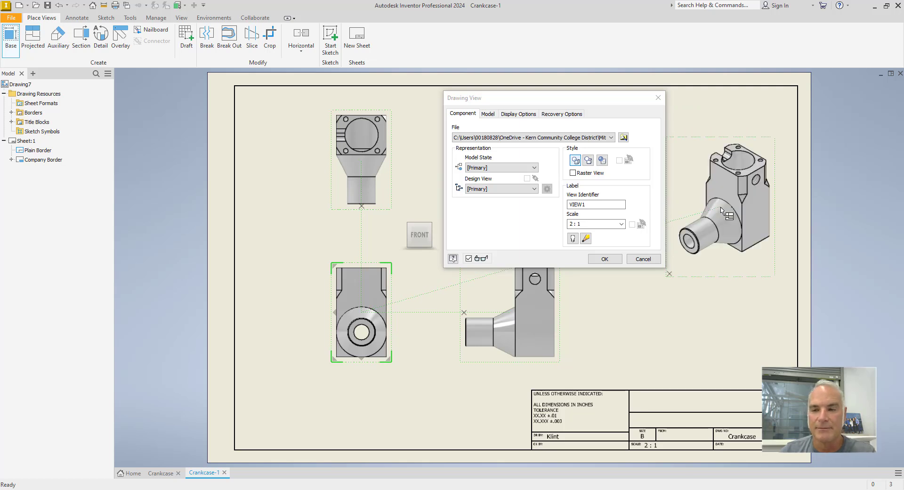
click(605, 258)
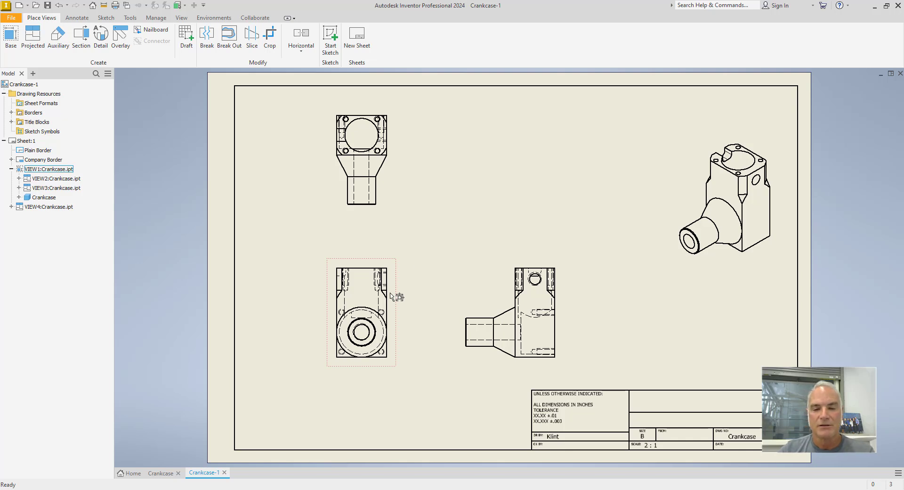
drag(390, 295, 365, 298)
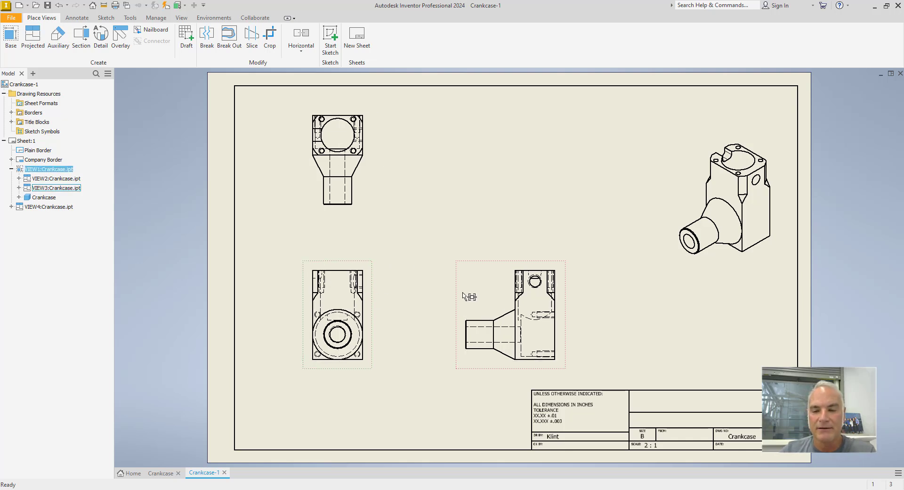
drag(463, 295, 443, 295)
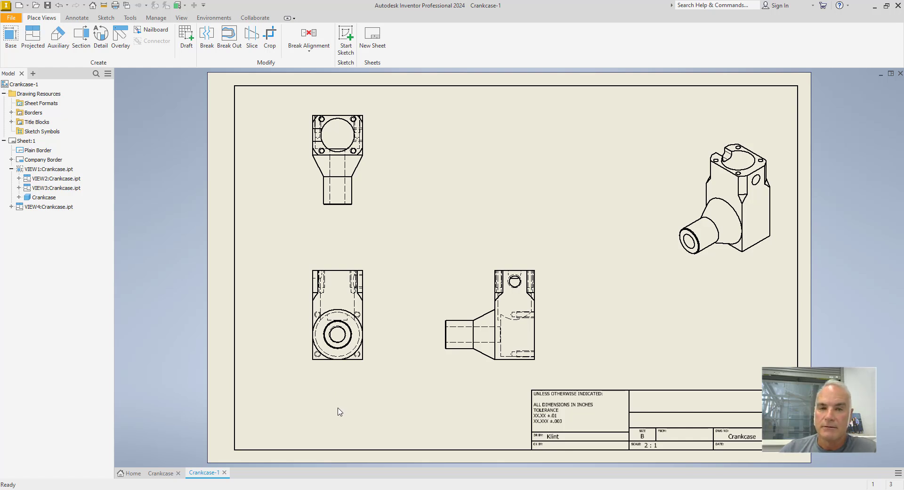
Edit the lower-left base view to make its VIEW1, SCALE 2 : 1 label visible
click(339, 353)
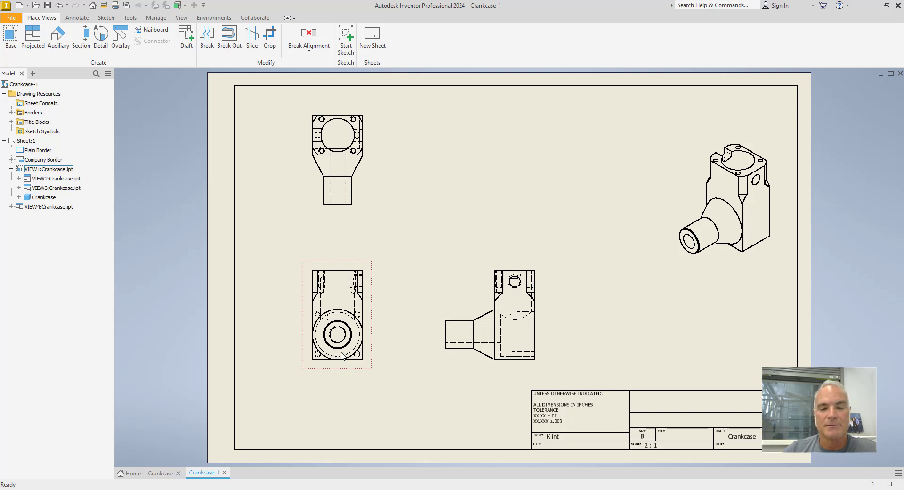
right_click(340, 351)
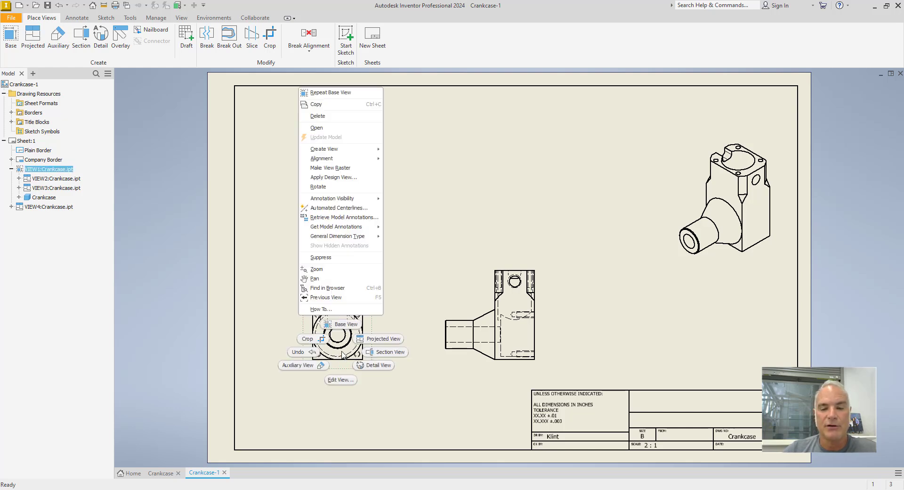
click(347, 380)
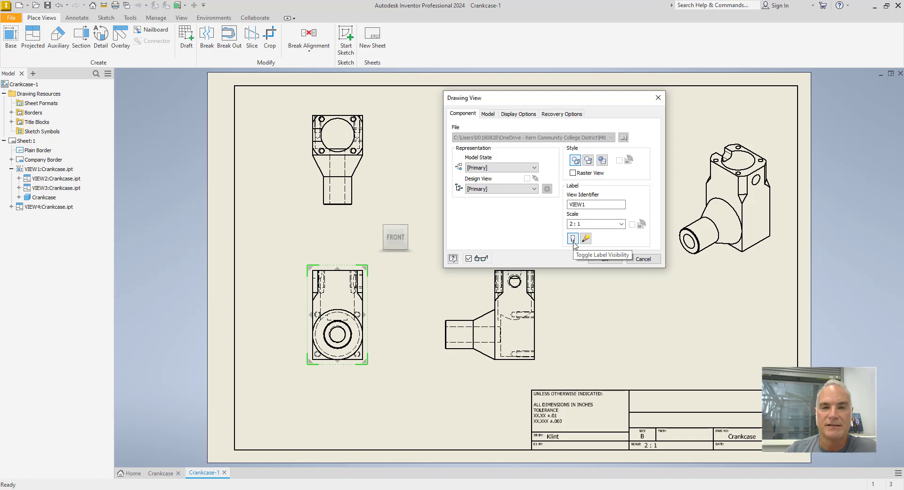
click(573, 239)
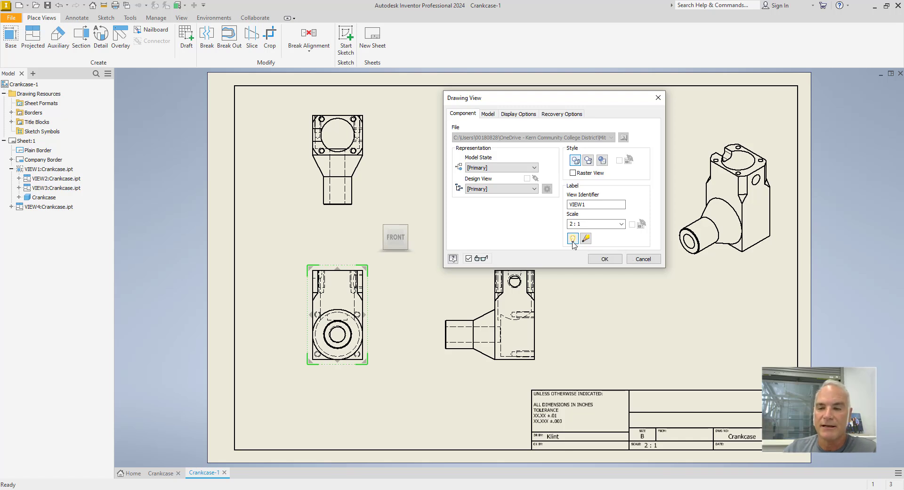
click(604, 258)
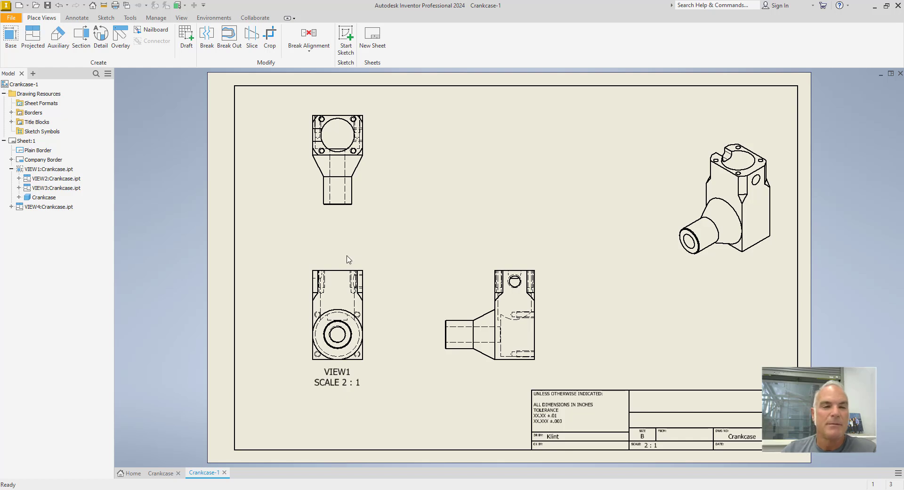
Add a 'VERIFY ALL DIMENSIONS' text note and move it into the border's top-left corner
click(77, 18)
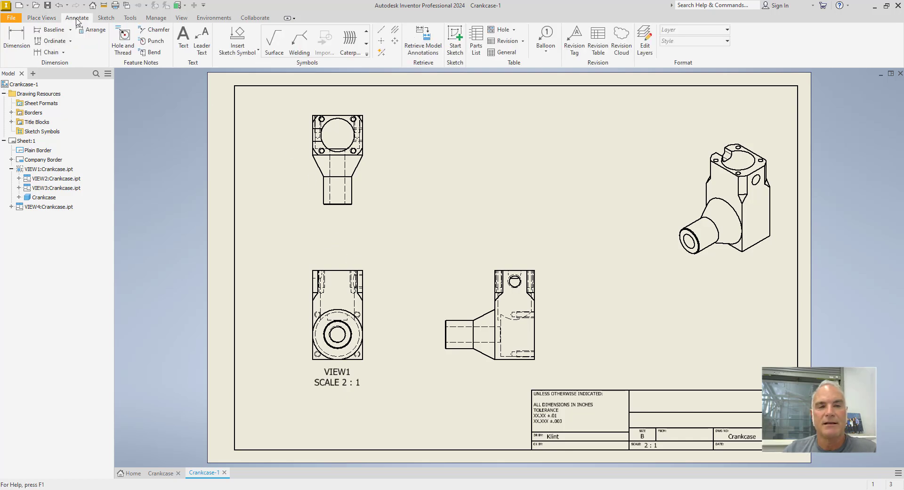
click(183, 40)
click(274, 103)
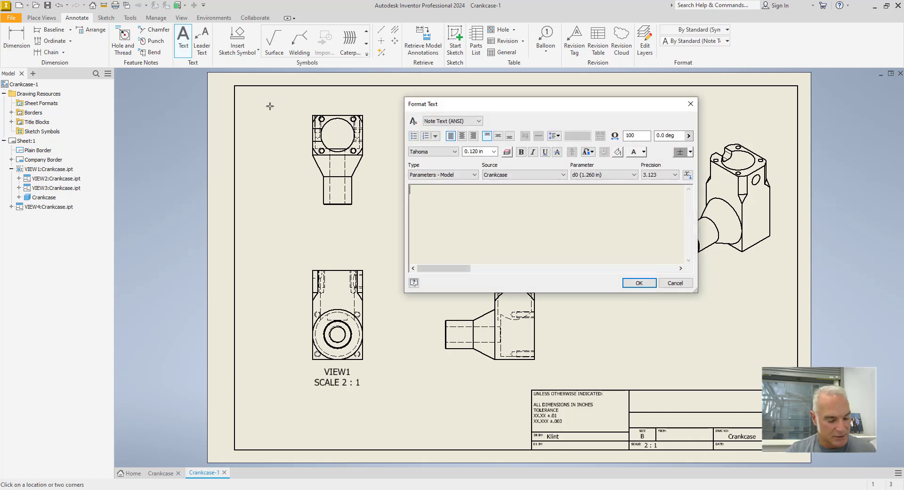
text(VERIFY )
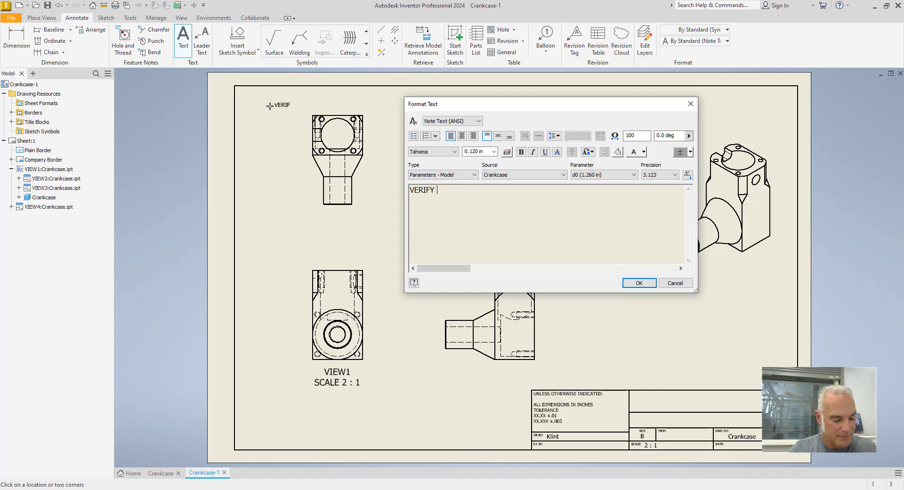
text(ALL DIME)
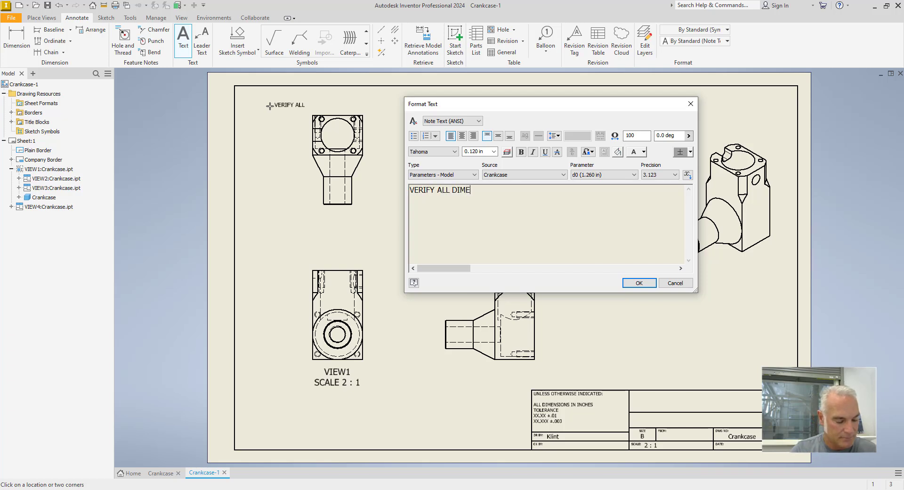
text(NSIONS)
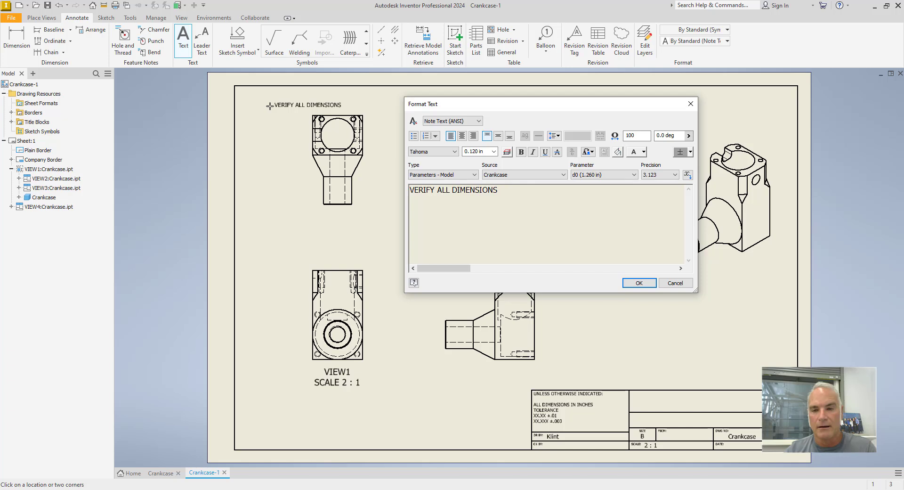
click(638, 282)
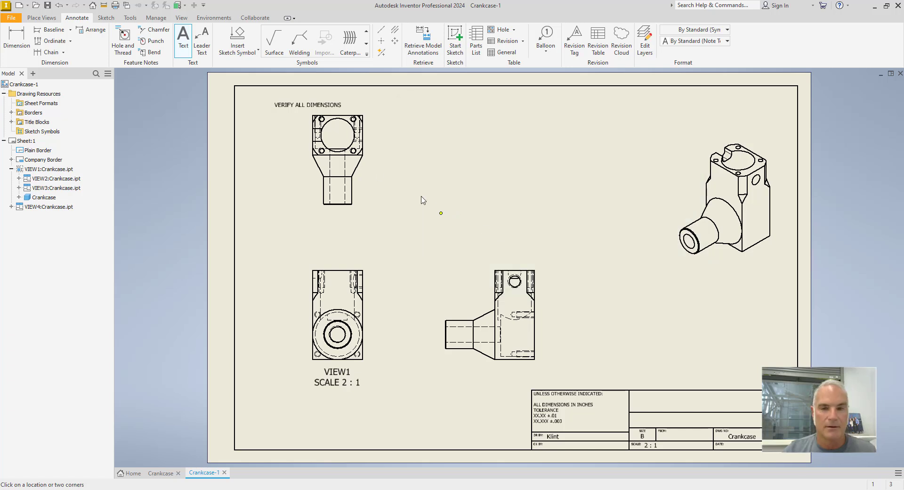
key(Escape)
drag(292, 105, 264, 96)
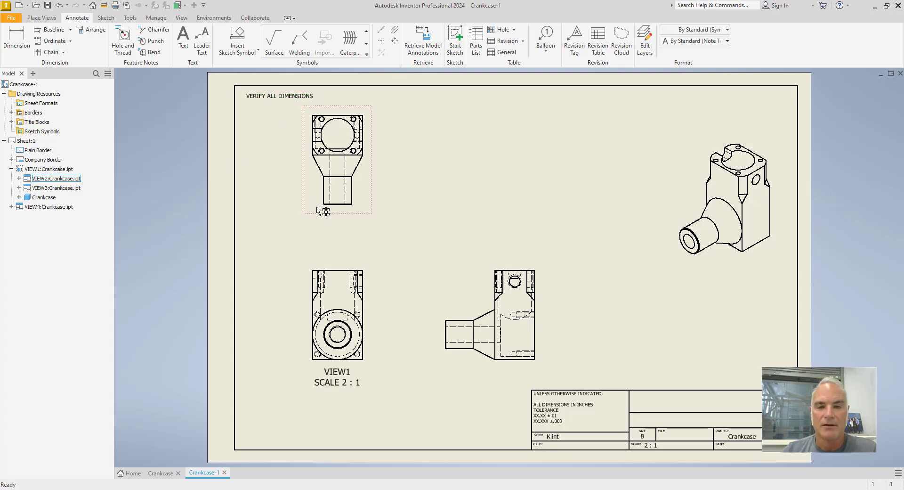
click(568, 161)
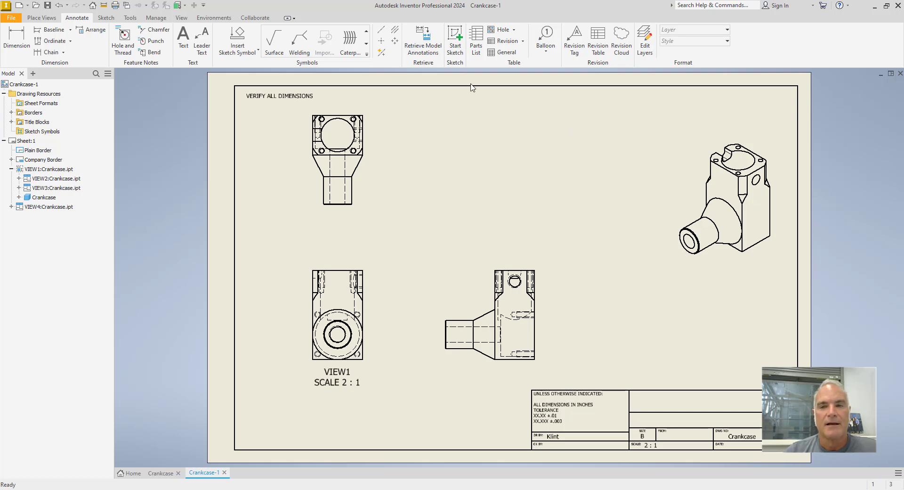
Place a parts list sourced from VIEW1 at the sheet's top-right corner, listing Crankcase
click(478, 44)
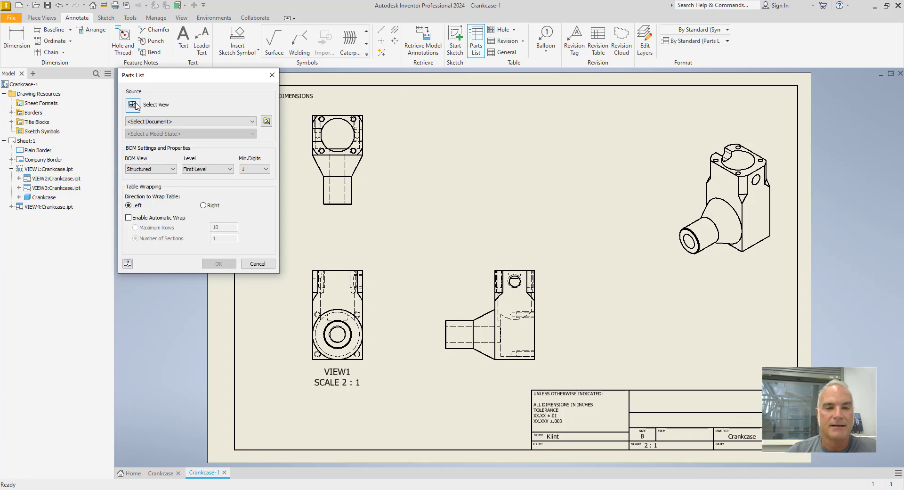
click(321, 292)
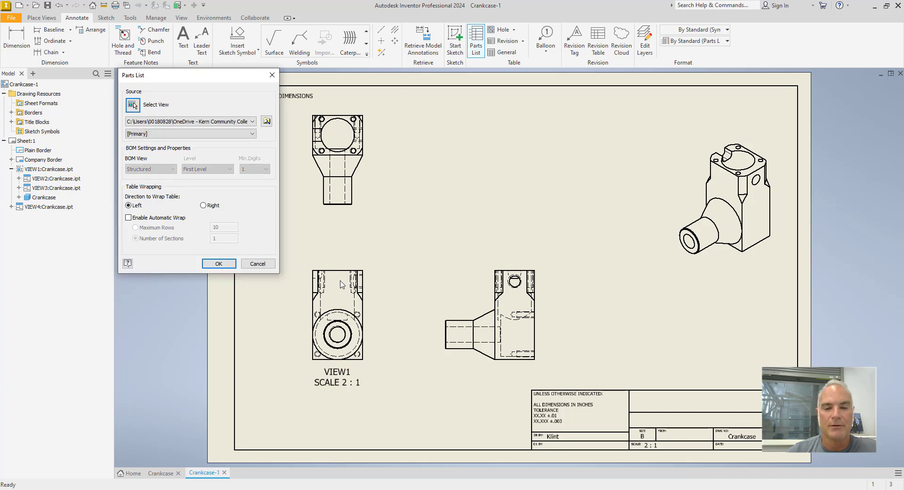
click(218, 264)
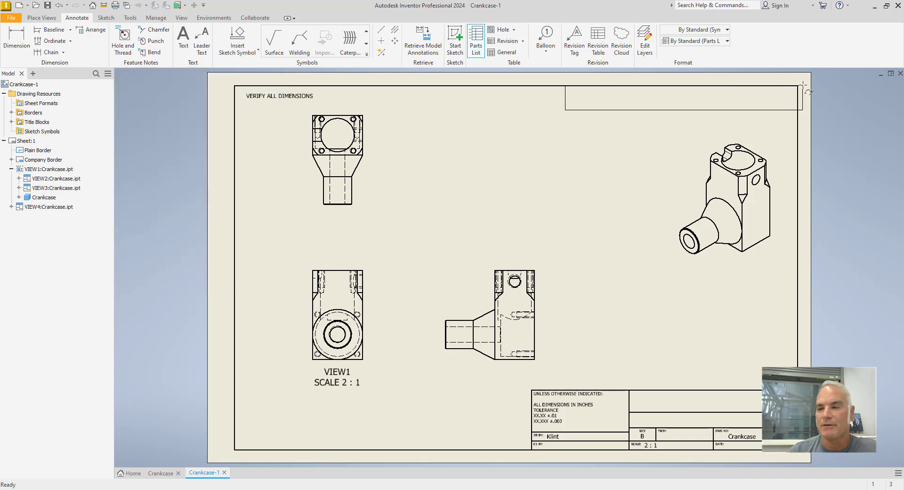
click(797, 84)
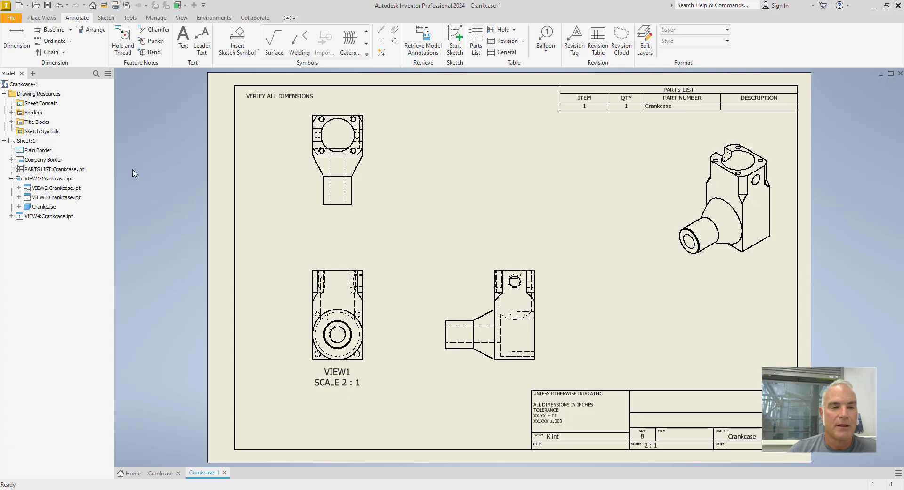
Save Sheet:1 as a sheet format named 'B Size 3 Views and Parts List'
click(38, 142)
click(37, 143)
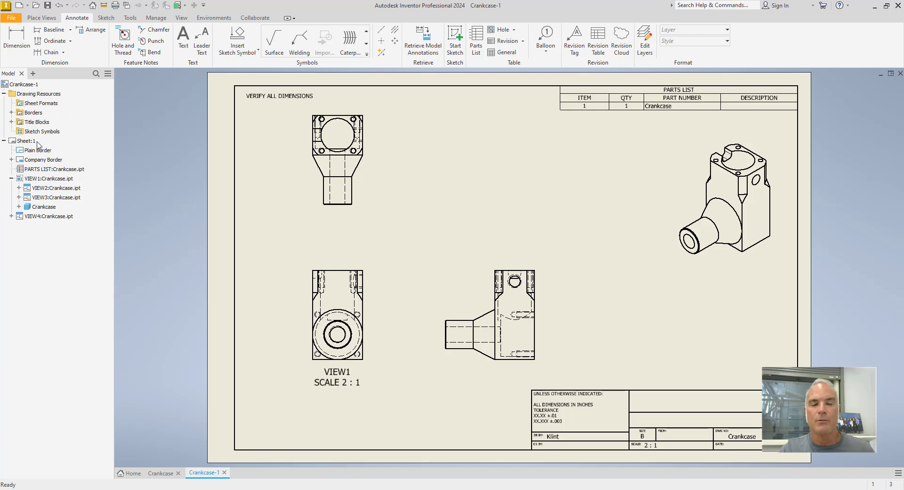
click(37, 142)
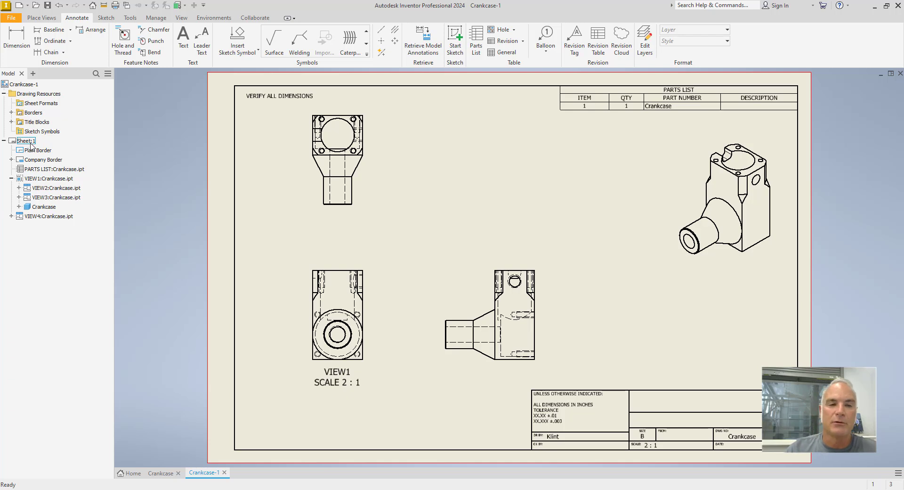
right_click(31, 145)
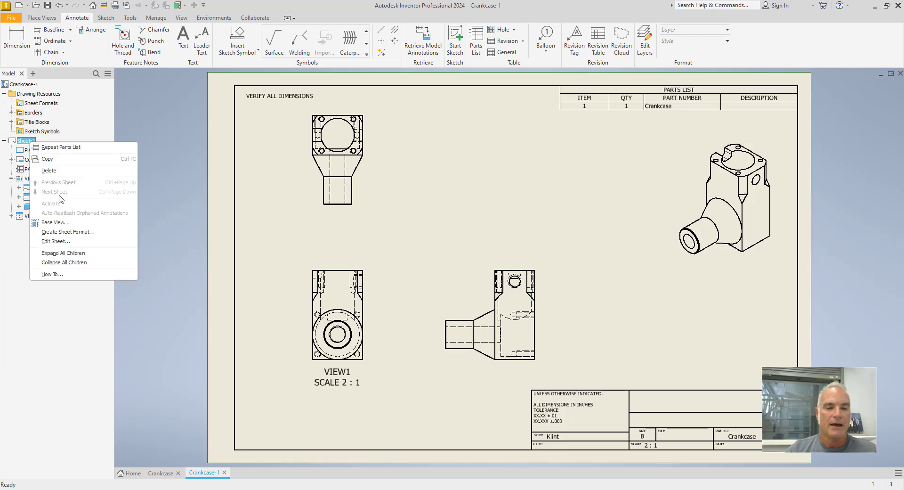
click(68, 232)
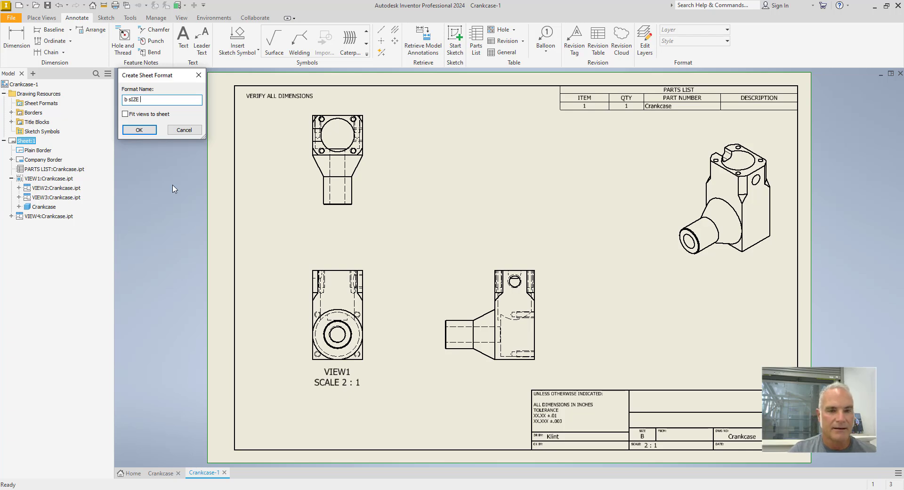
key(BackSpace)
key(BackSpace)
key(BackSpace)
key(BackSpace)
key(BackSpace)
key(BackSpace)
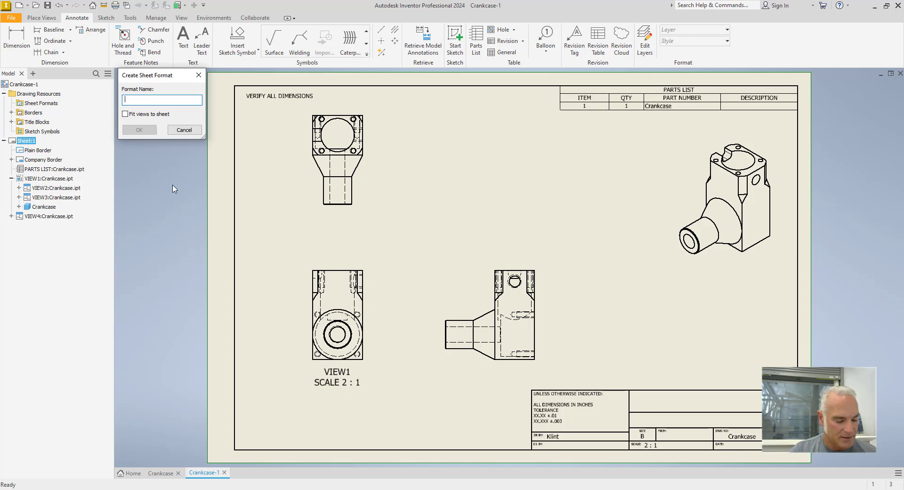
text(B Size 3)
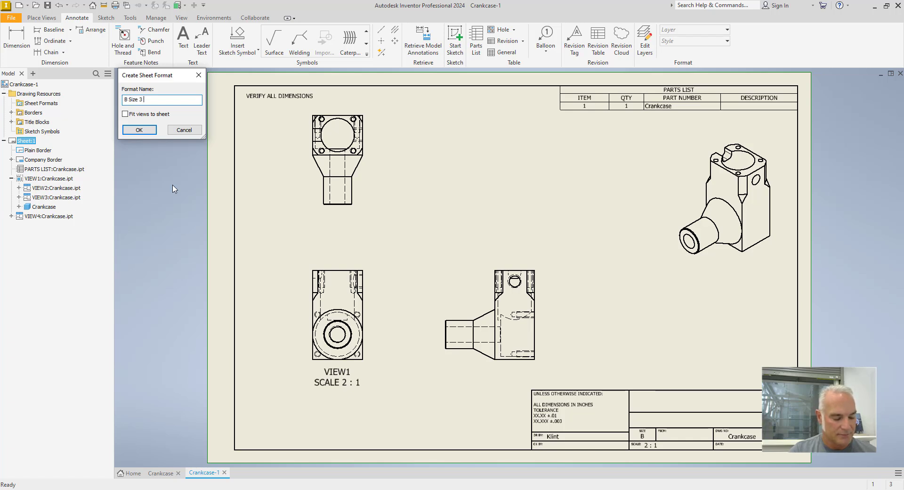
text( Views)
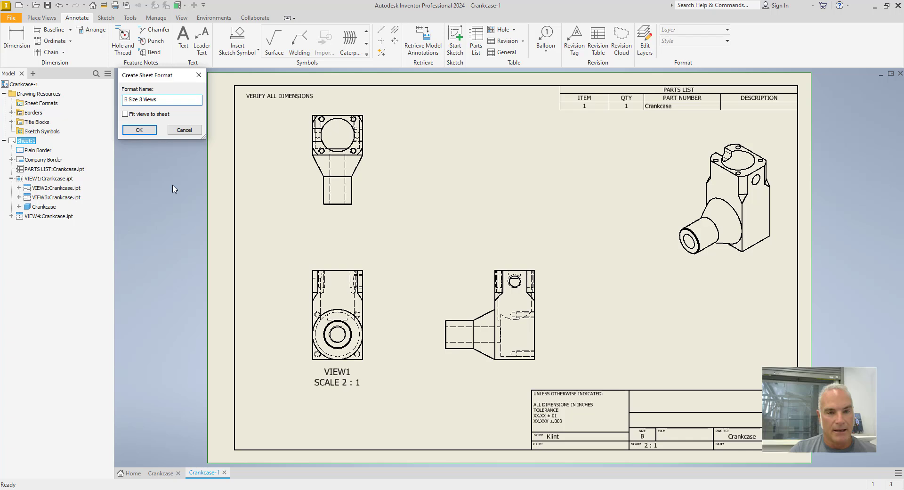
text( and )
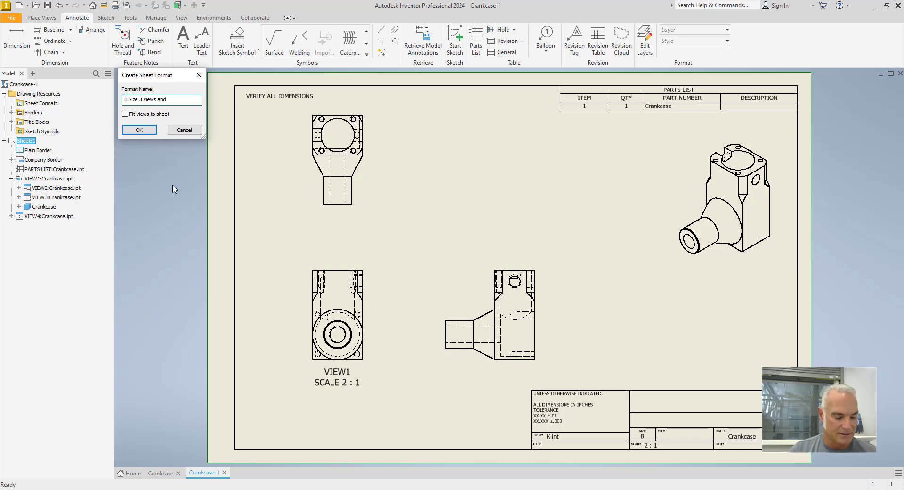
text(Parts List)
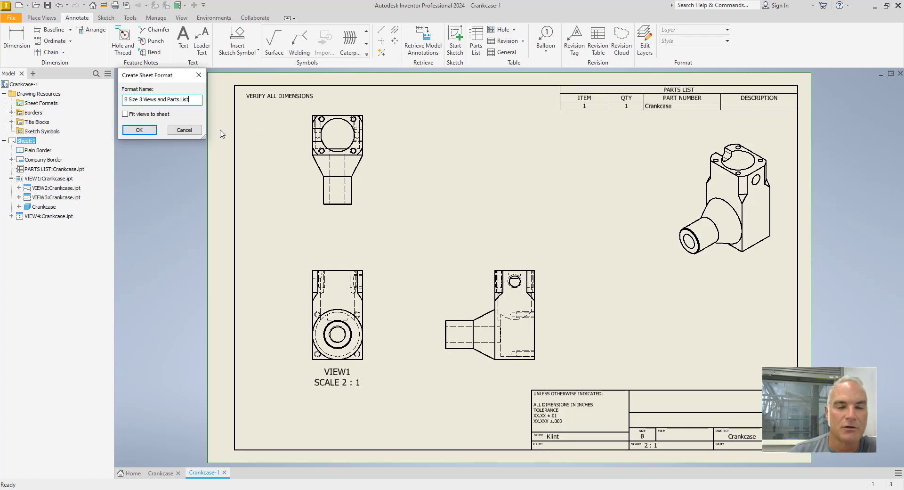
click(140, 130)
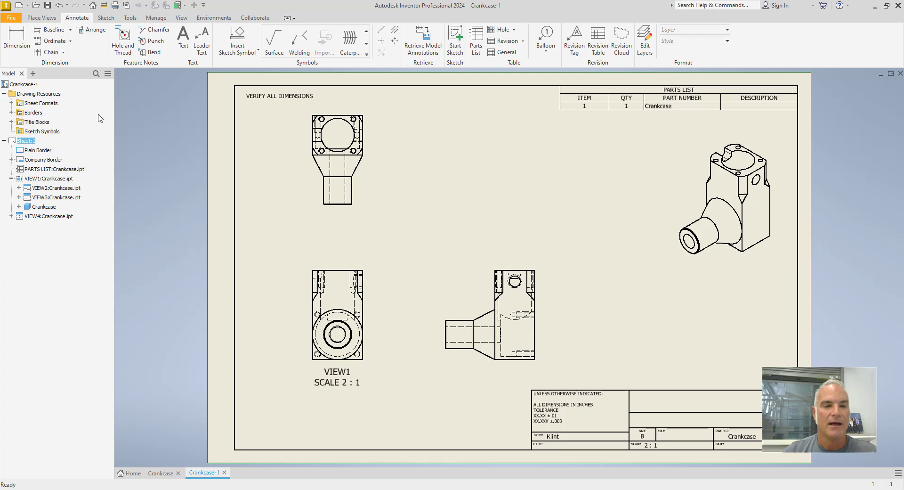
Save the drawing as Sample Drawing 1.idw, replacing the existing file and its dependents
click(12, 102)
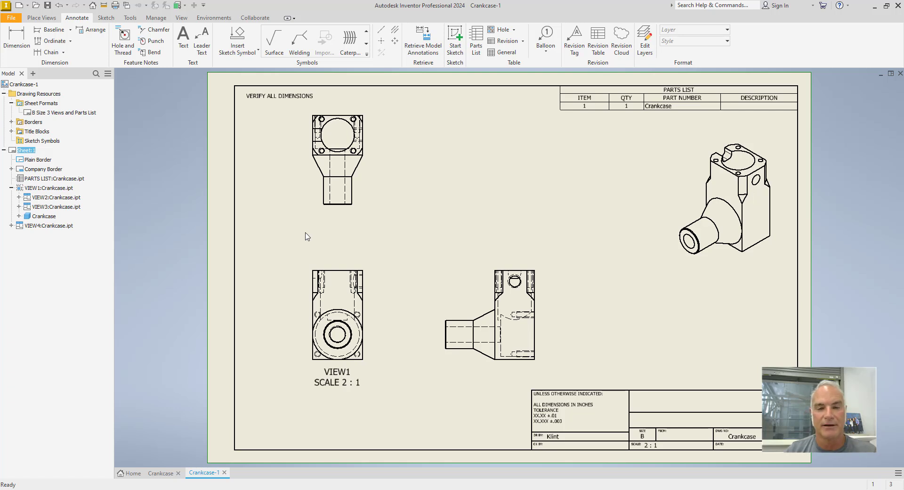
click(48, 9)
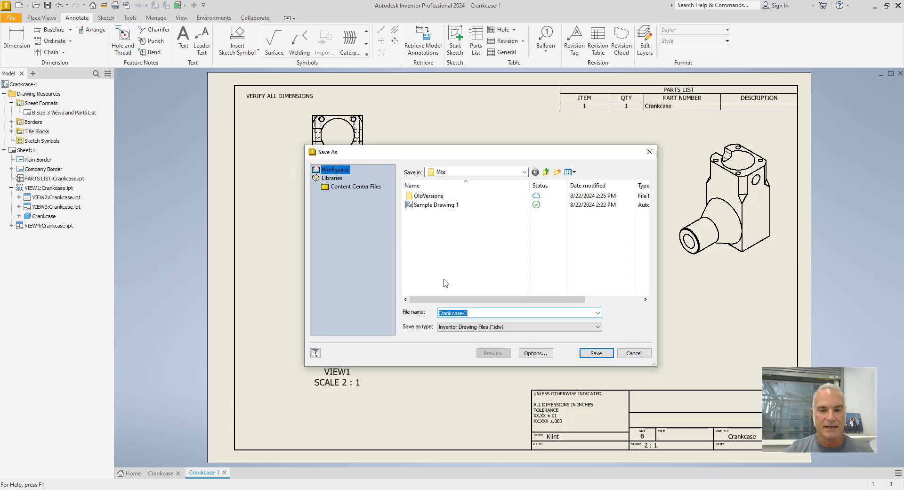
text(Sampl)
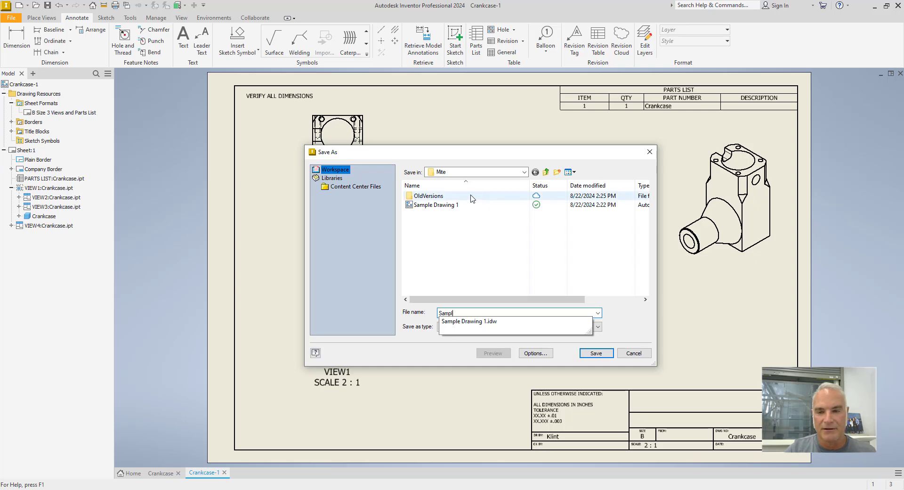
click(459, 205)
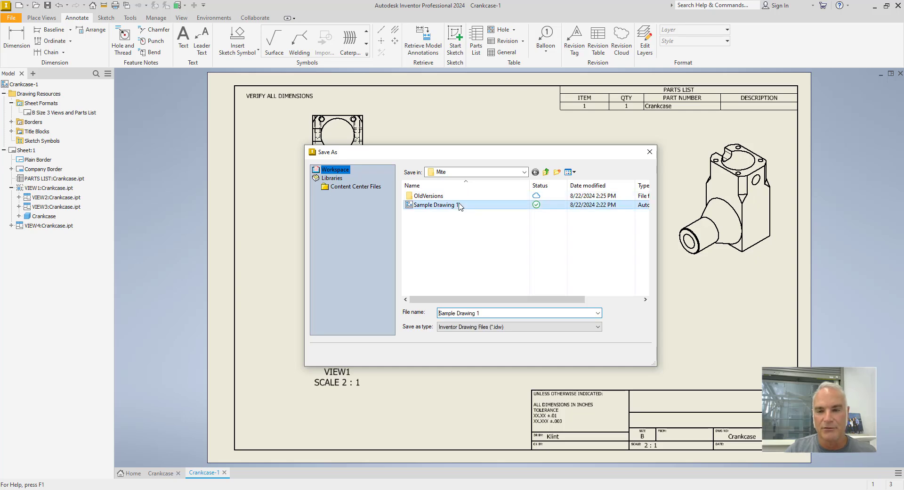
click(596, 353)
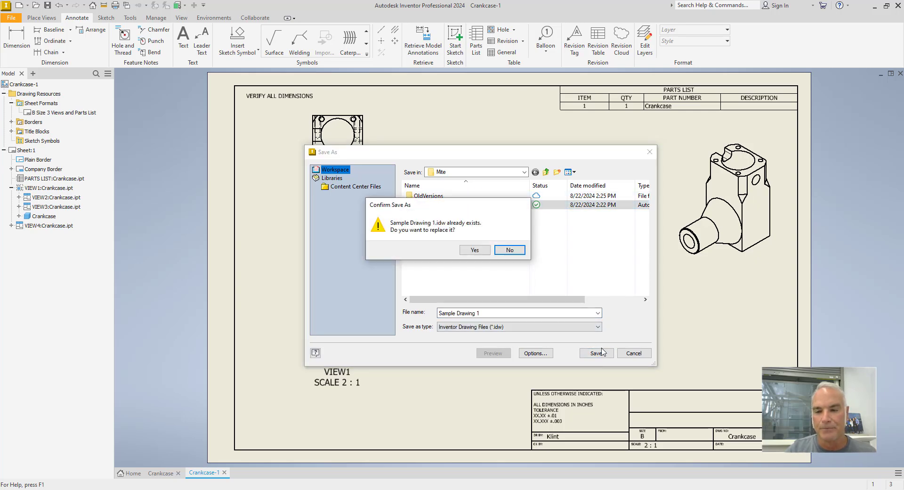
click(474, 252)
click(495, 136)
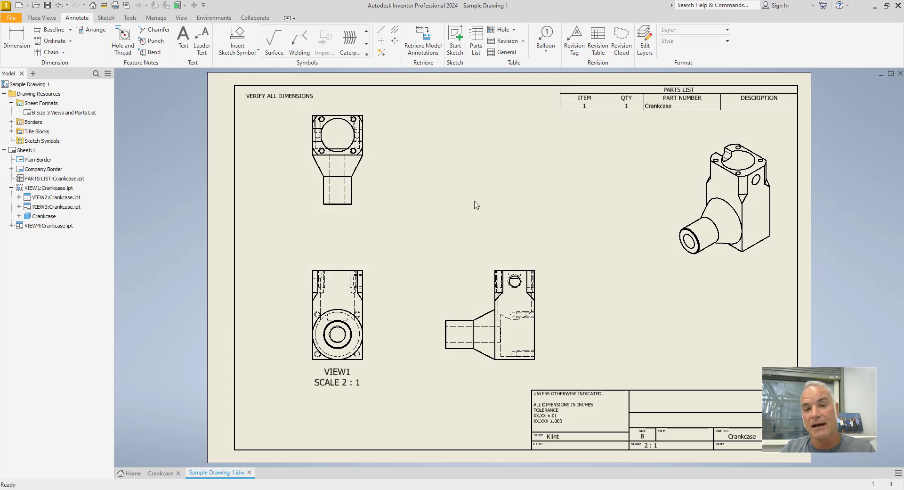
Save a template copy named 'B Size 3 View with Parts List' outside the active project
click(17, 19)
mouse_move(33, 120)
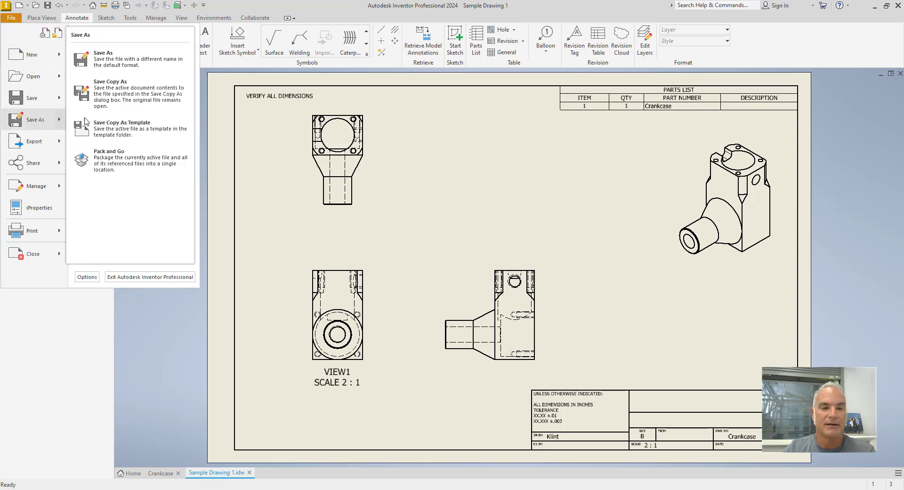
click(116, 124)
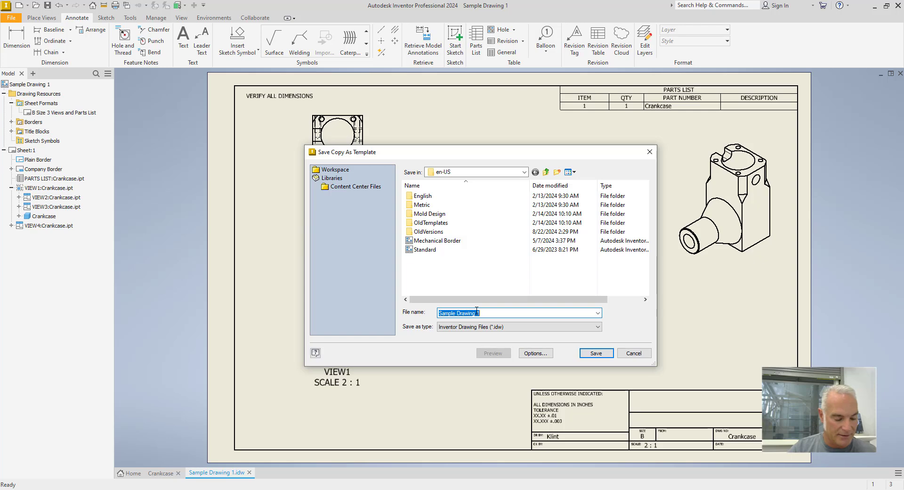
text(B)
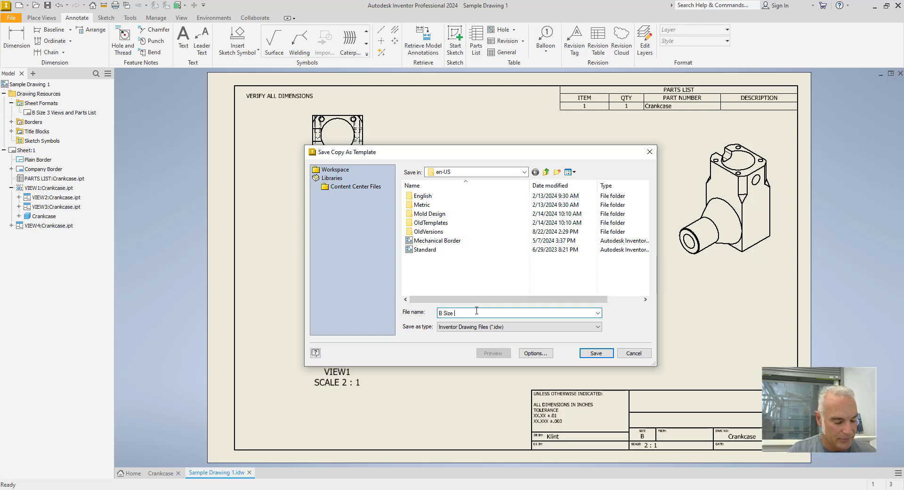
text( Size 3 View with Parts List)
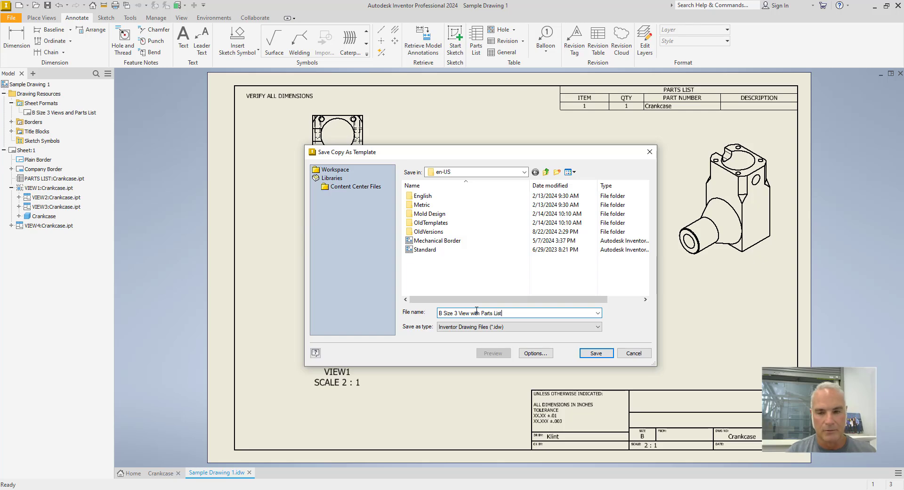
click(593, 354)
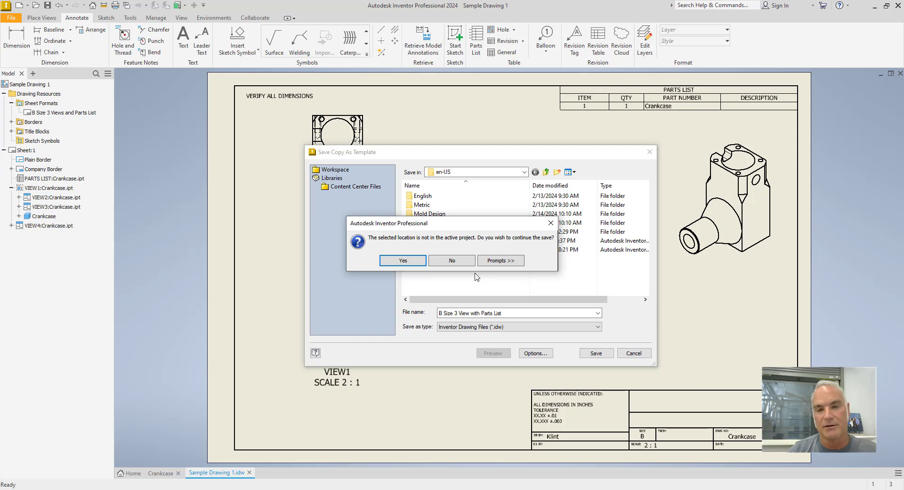
click(405, 259)
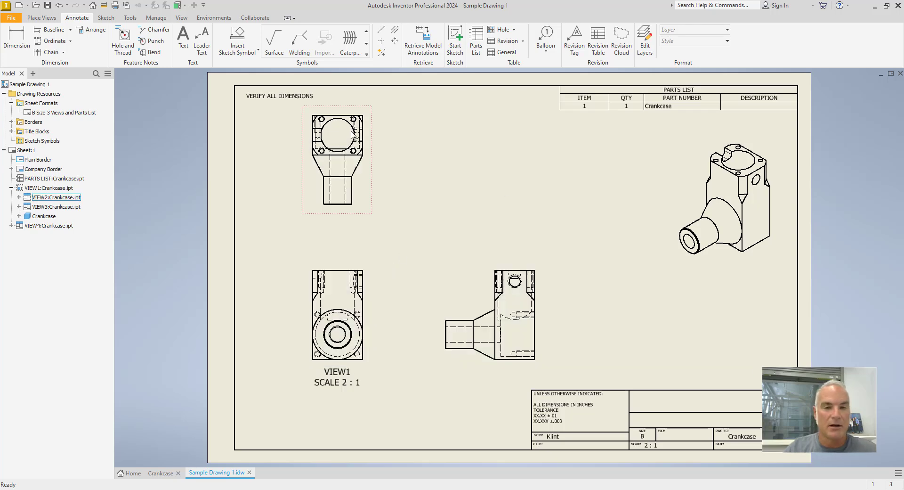
Close Sample Drawing 1 and create a new drawing from the B Size 3 View with Parts List template
click(899, 74)
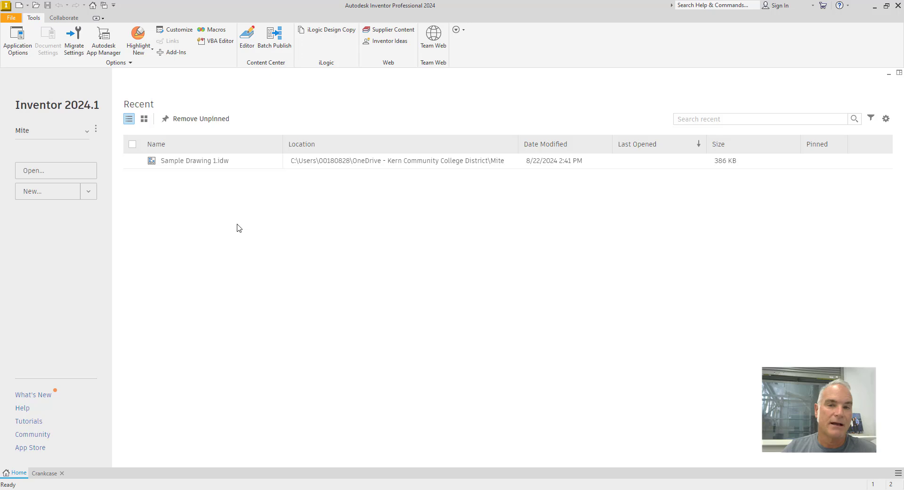
click(50, 195)
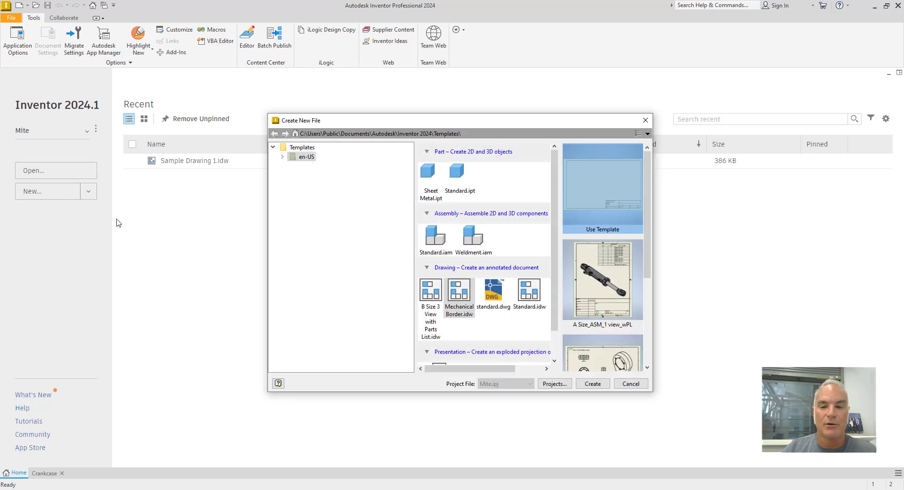
click(429, 323)
click(429, 323)
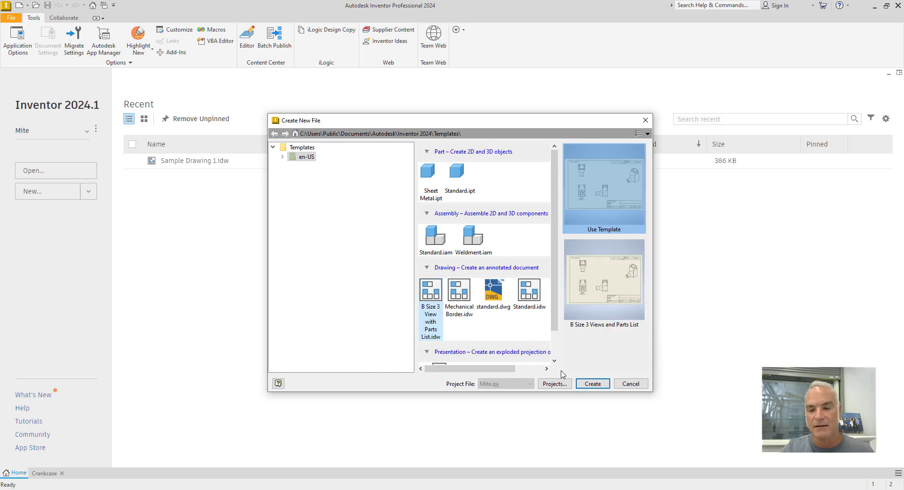
click(586, 383)
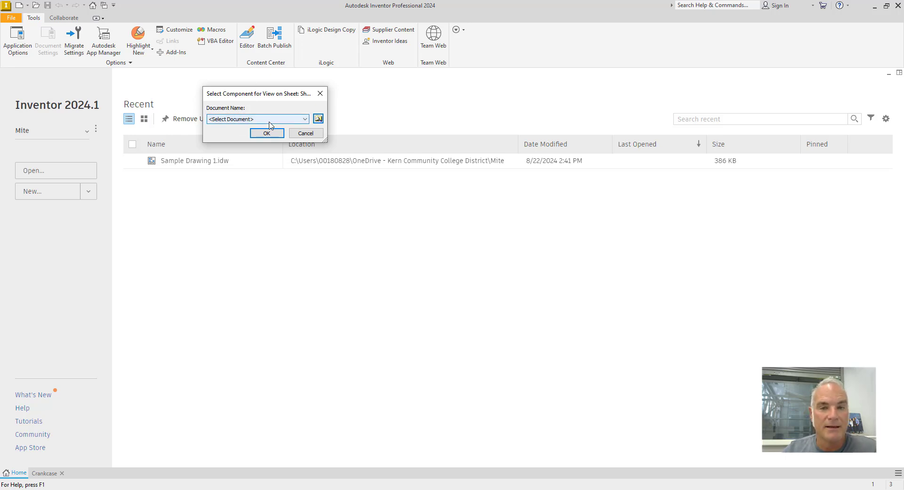
Choose the Crankcase part as the component for the template's views and parts list
click(305, 121)
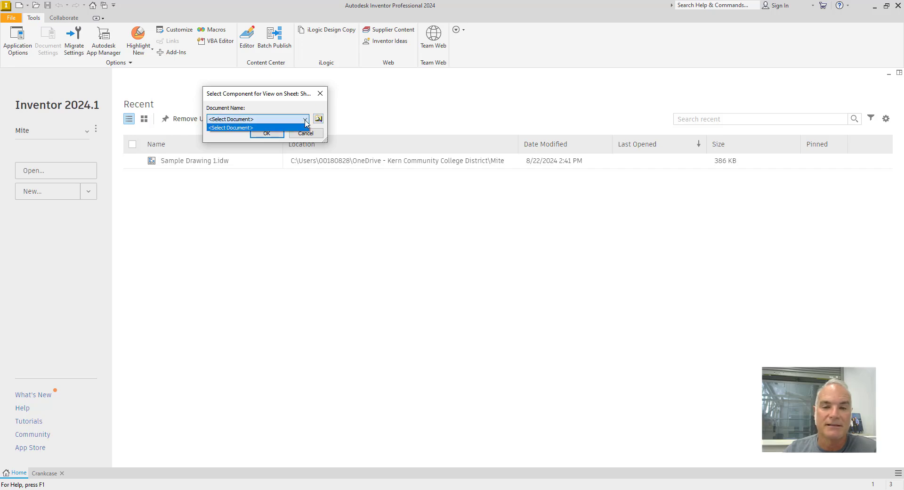
click(319, 119)
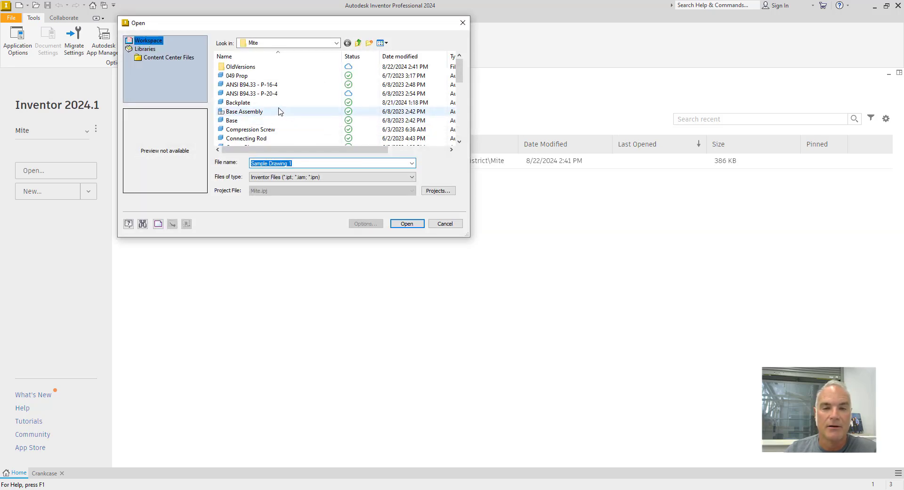
scroll(278, 111, down, 2)
scroll(279, 111, down, 1)
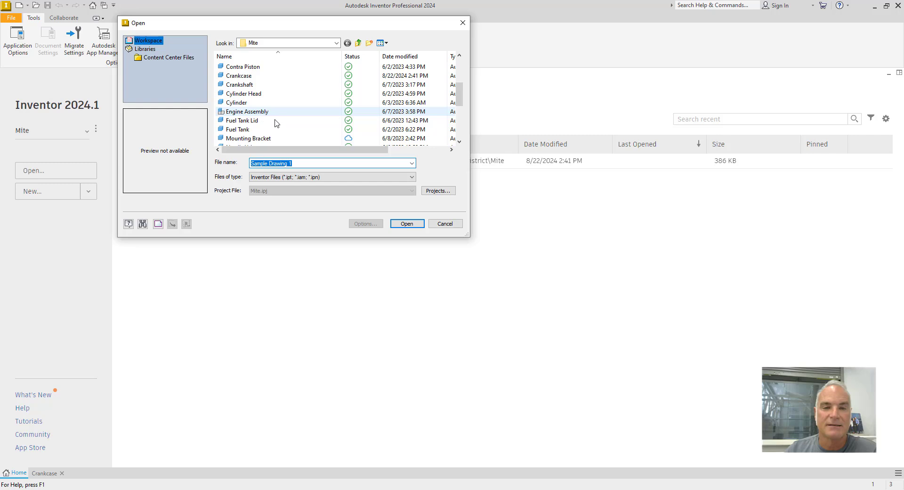
click(240, 75)
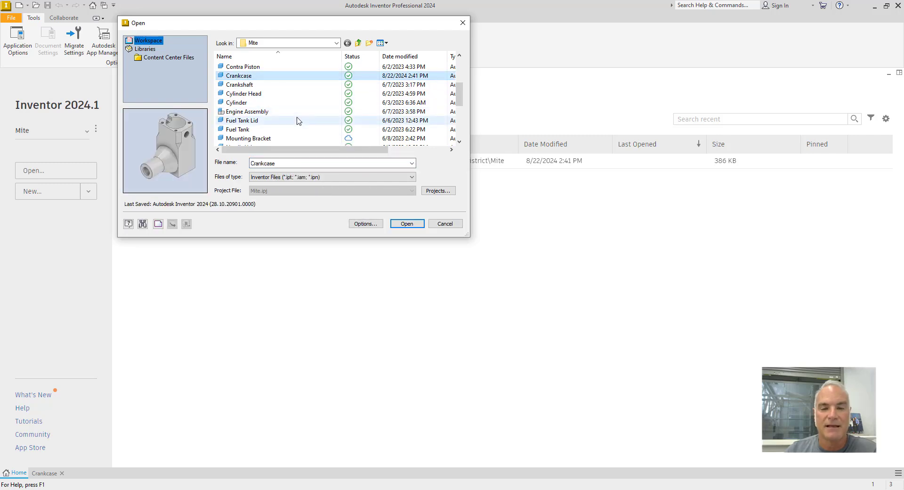
click(407, 224)
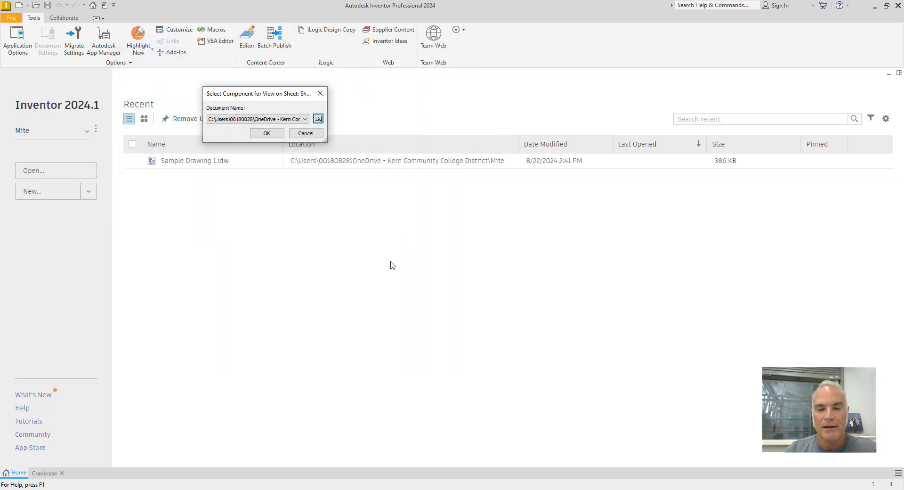
click(266, 133)
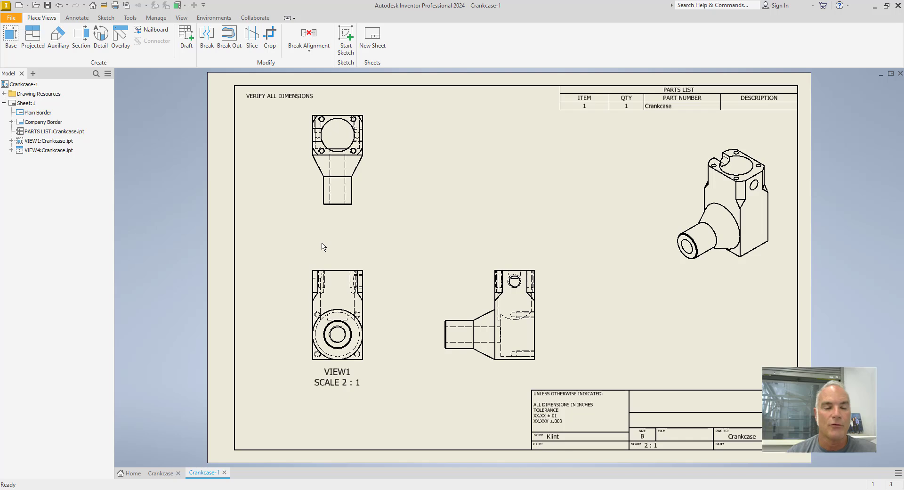
Add a new sheet using the B Size 3 Views and Parts List sheet format
click(423, 14)
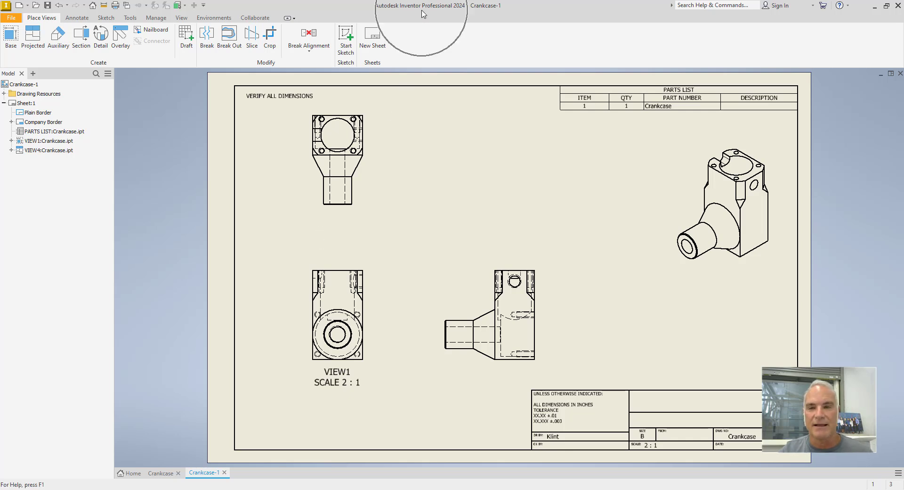
click(480, 15)
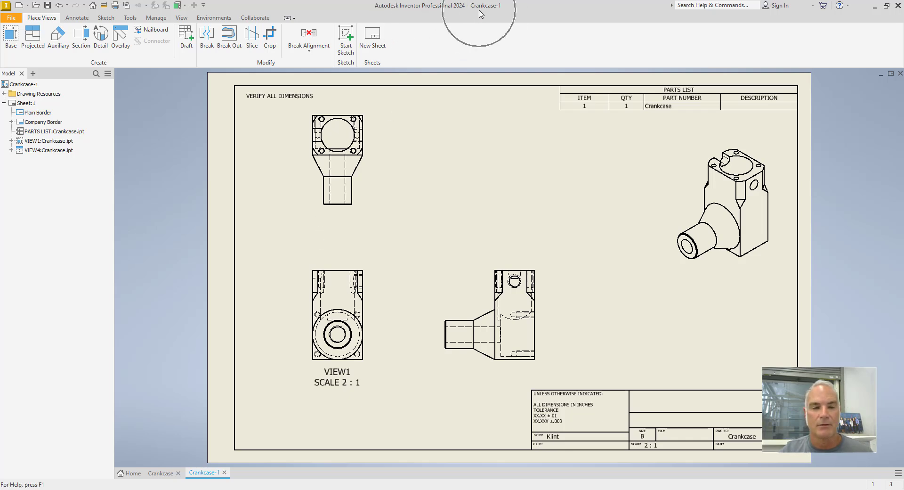
click(4, 94)
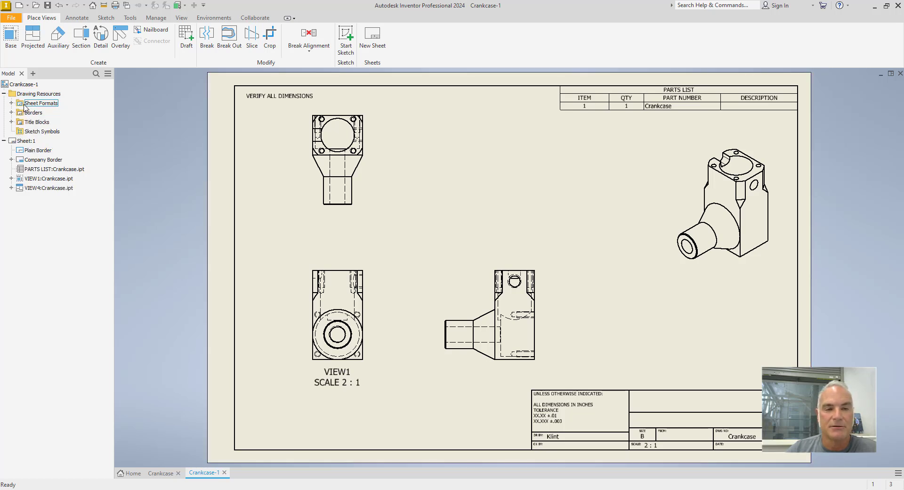
click(11, 103)
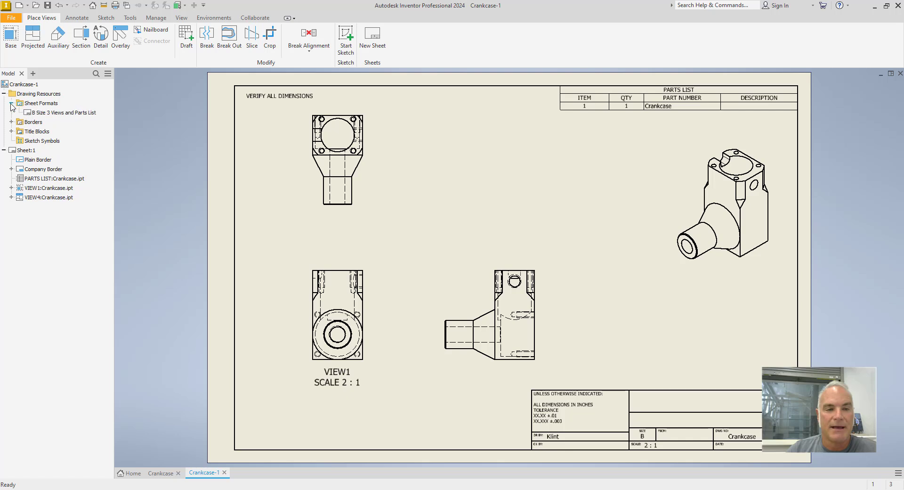
double_click(40, 114)
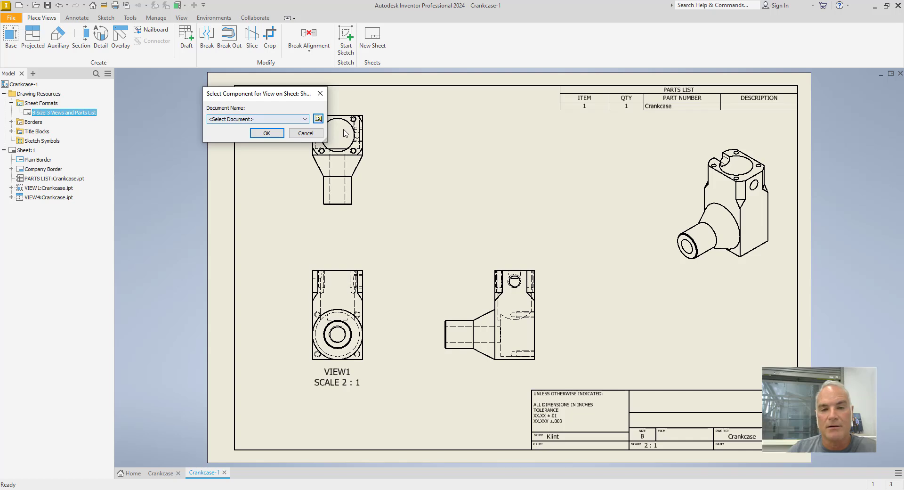
Select the Backplate part as the component shown on Sheet:2
click(318, 119)
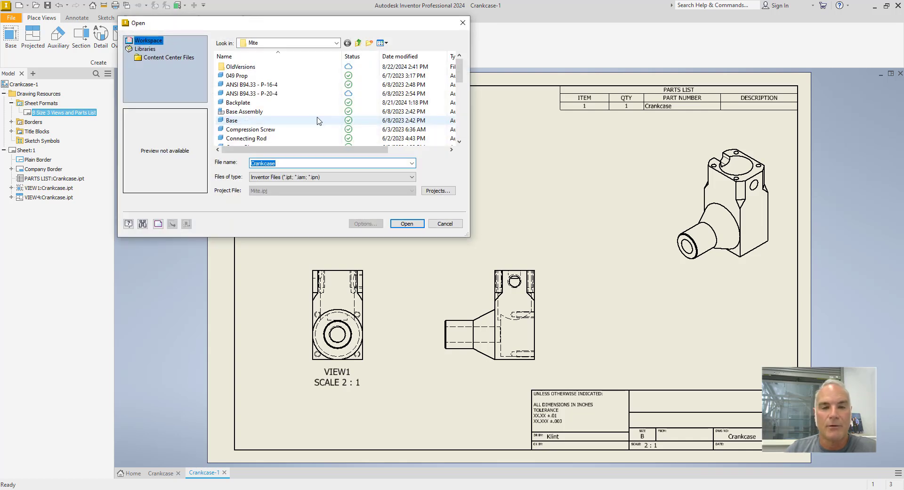
click(297, 102)
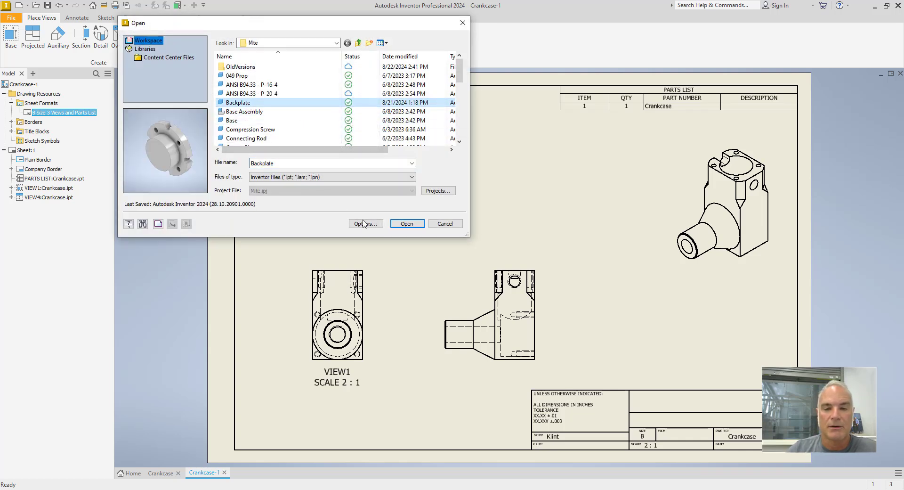
click(402, 225)
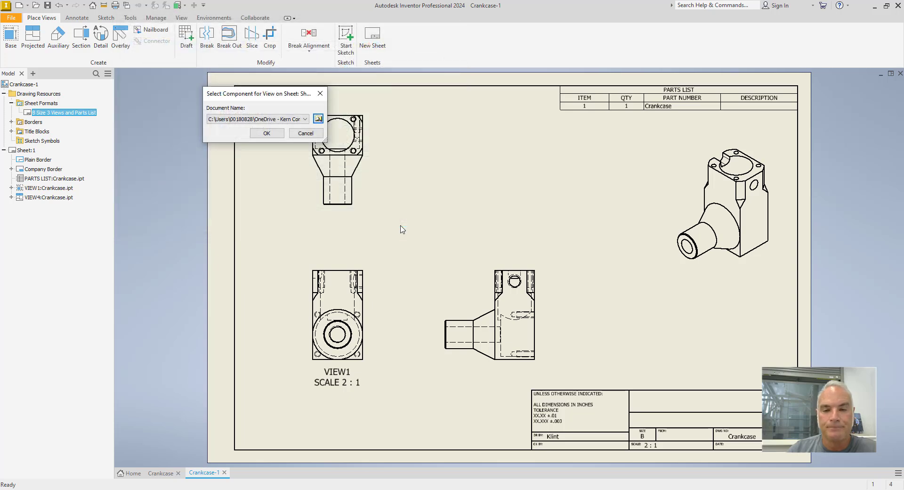
click(263, 134)
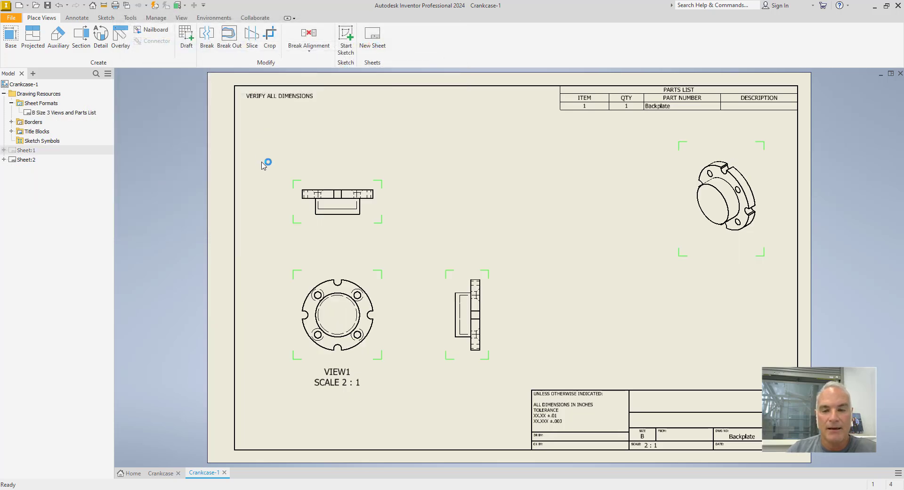
Save and close the original Crankcase drawing, then review Sheet:1 (Crankcase) and Sheet:2 (Backplate)
click(25, 160)
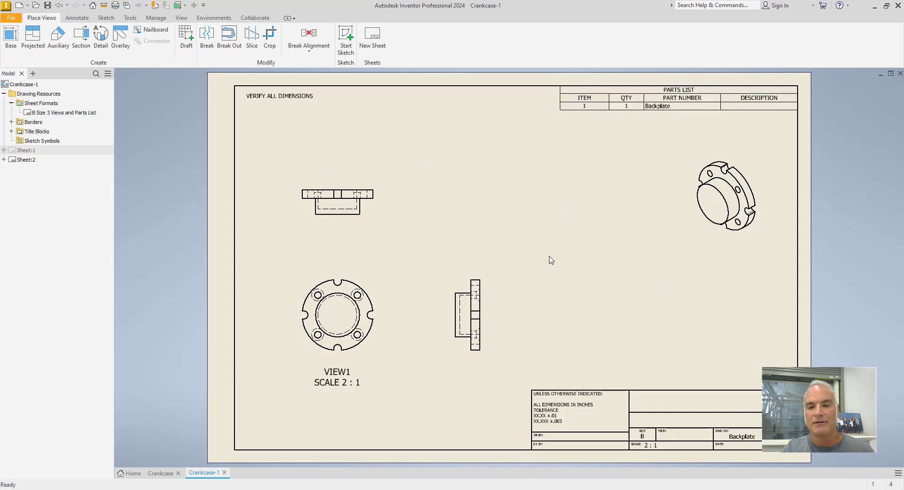
click(163, 473)
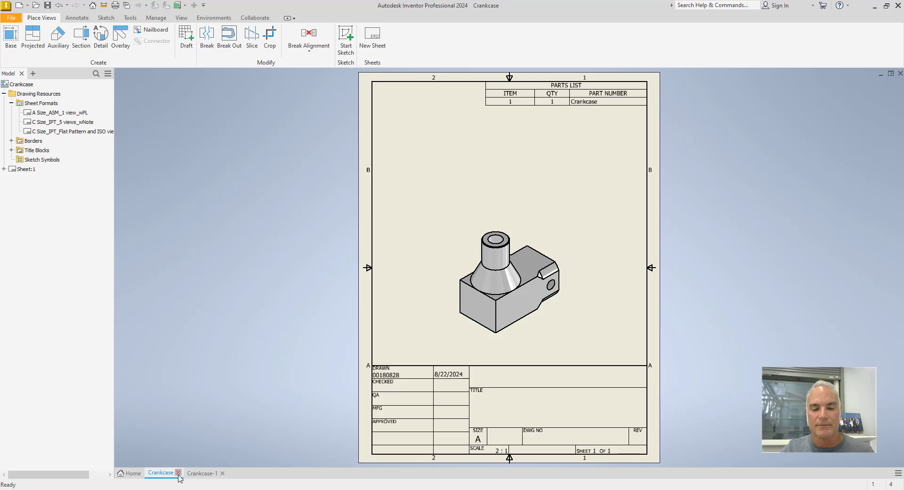
click(179, 472)
click(385, 262)
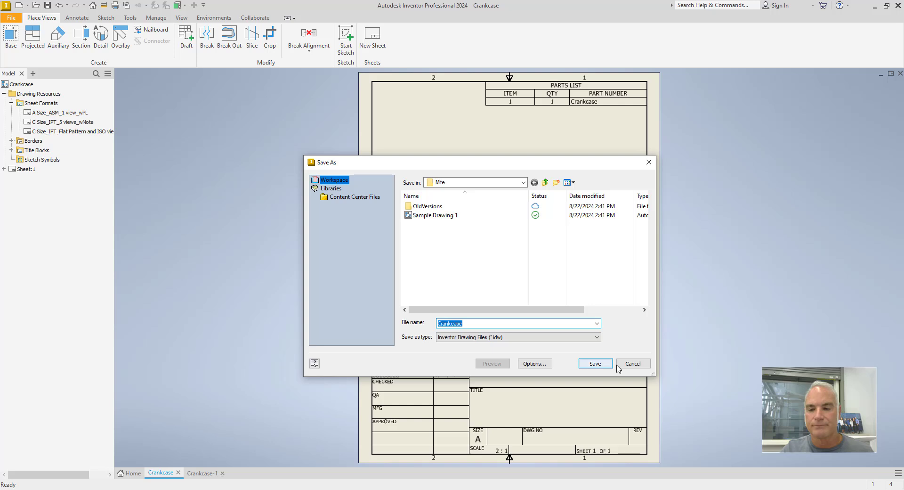
click(595, 364)
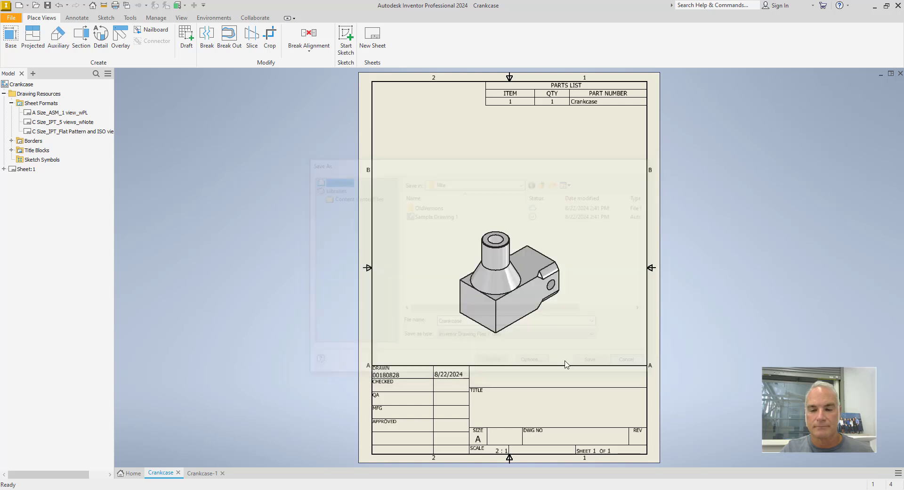
click(178, 472)
click(420, 266)
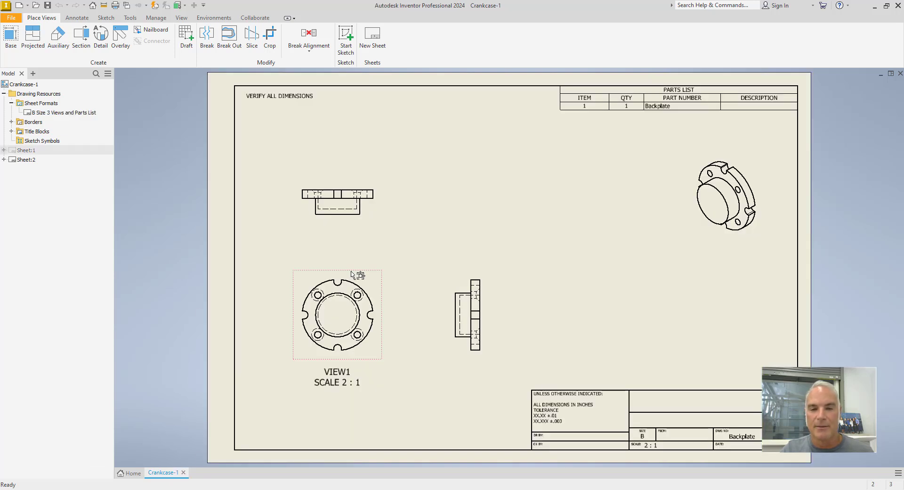
double_click(25, 150)
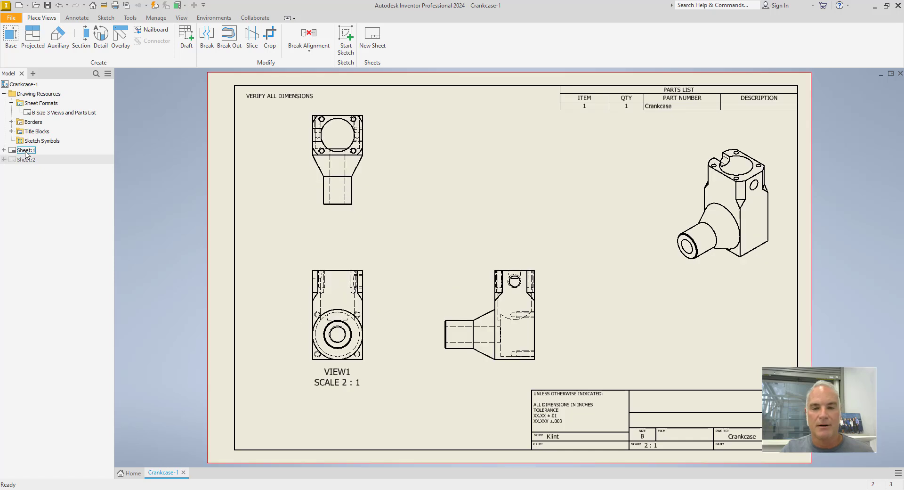
double_click(26, 160)
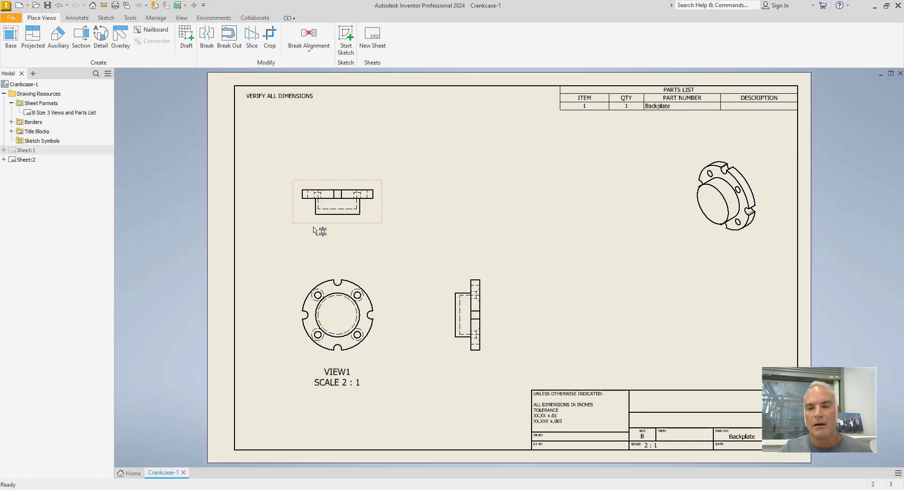